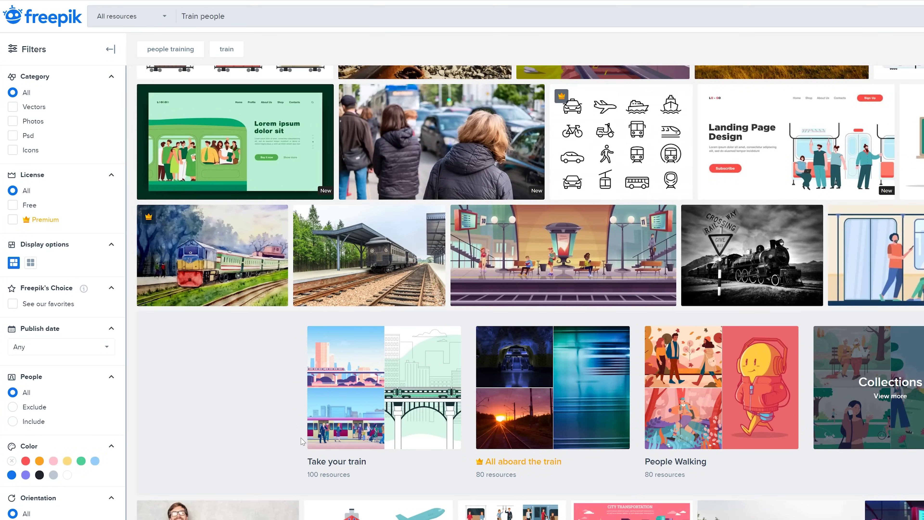
scroll(338, 424, "down", 5)
scroll(342, 401, "down", 5)
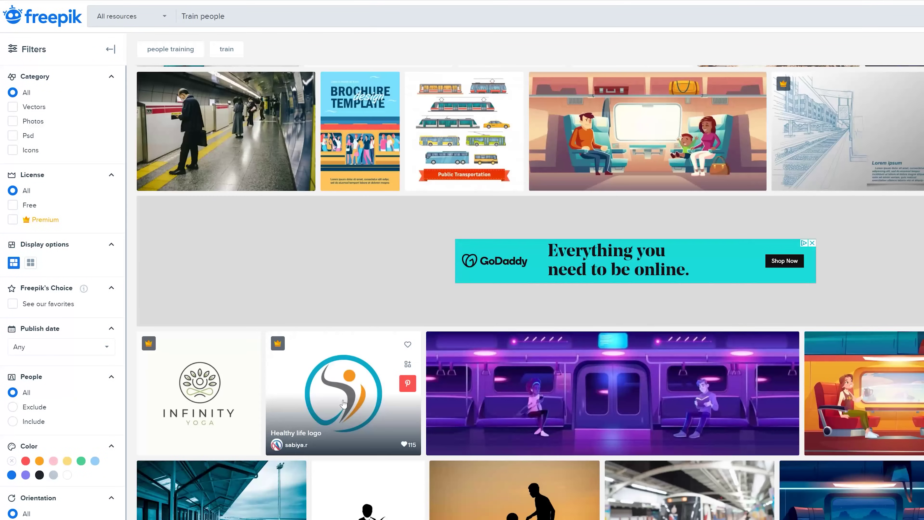
scroll(344, 403, "up", 10)
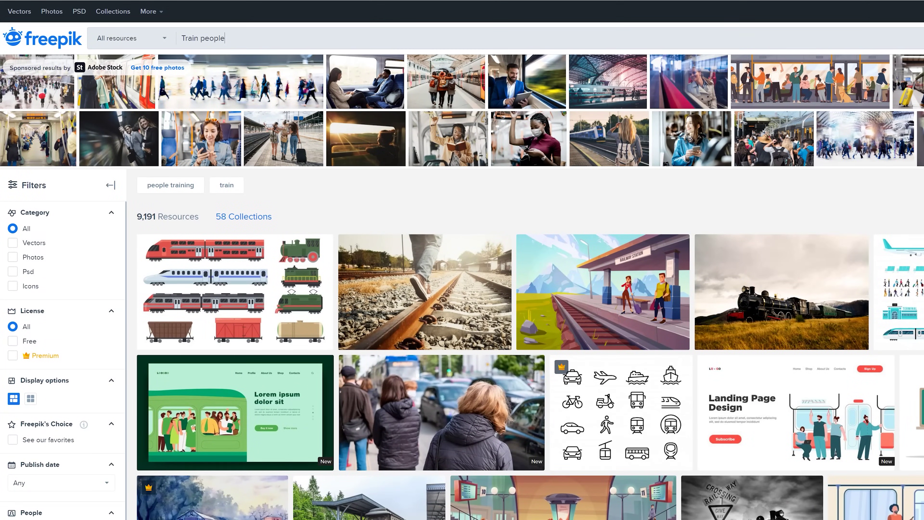
scroll(438, 232, "down", 5)
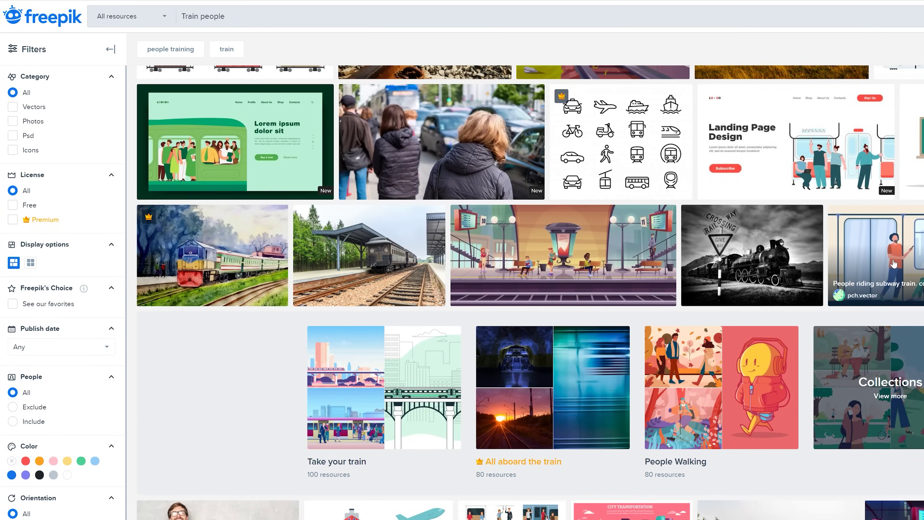
left_click(873, 255)
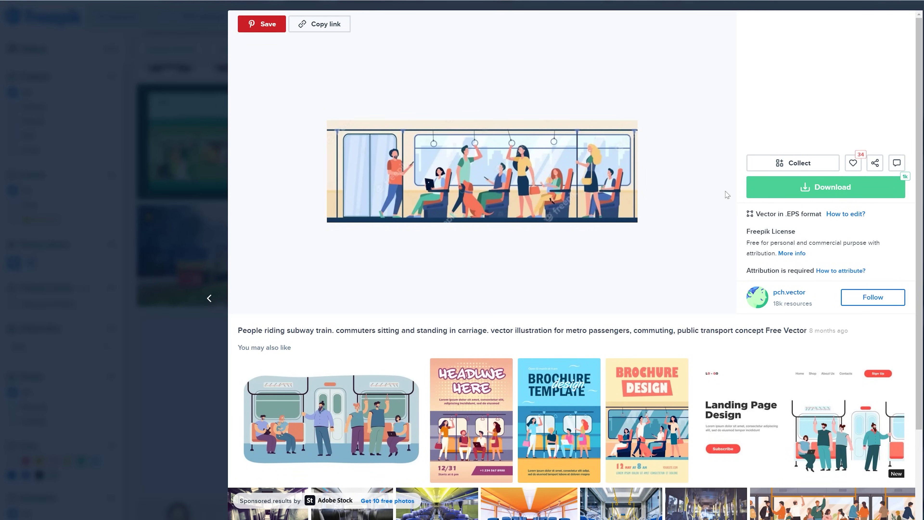
key("Escape")
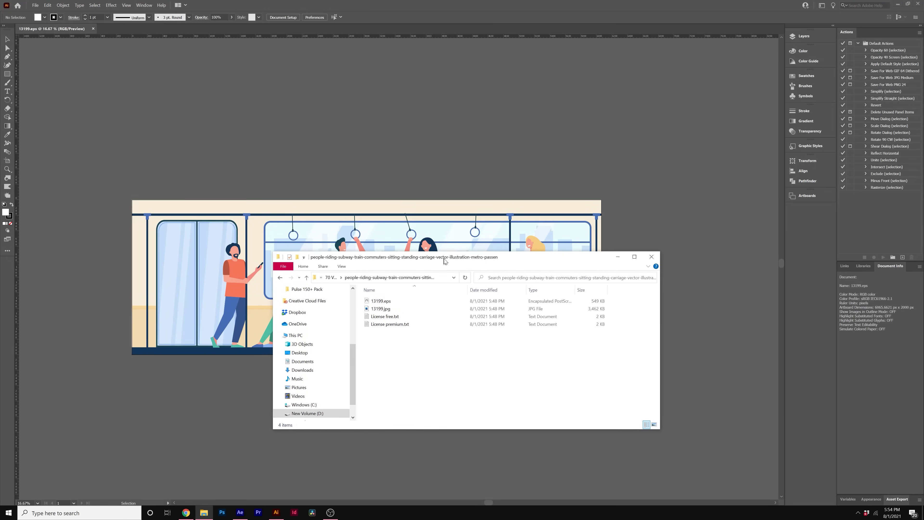
Open the downloaded 13199.eps subway carriage illustration in Illustrator from its right-click menu.
left_click(407, 298)
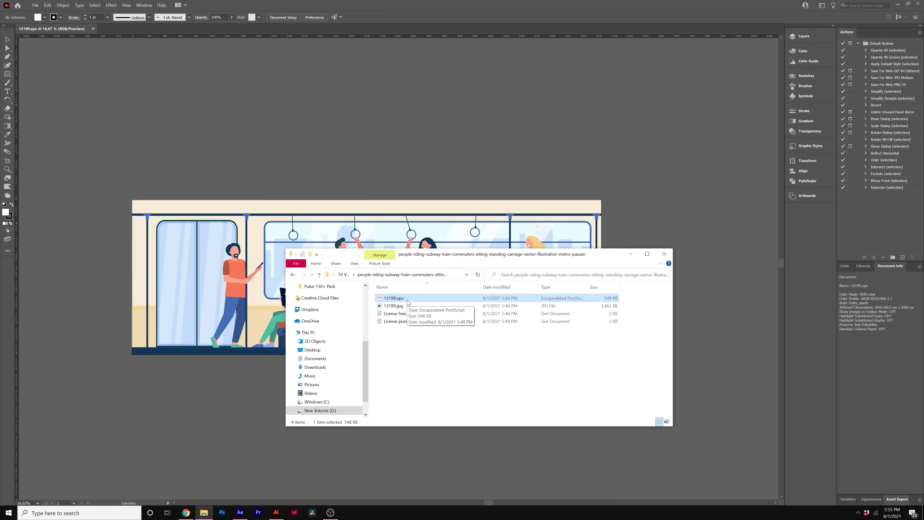
right_click(408, 301)
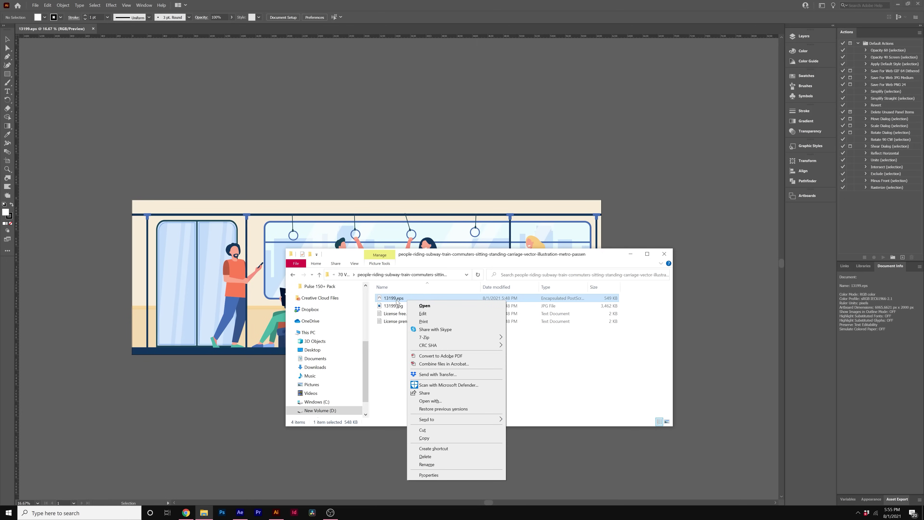
left_click(424, 306)
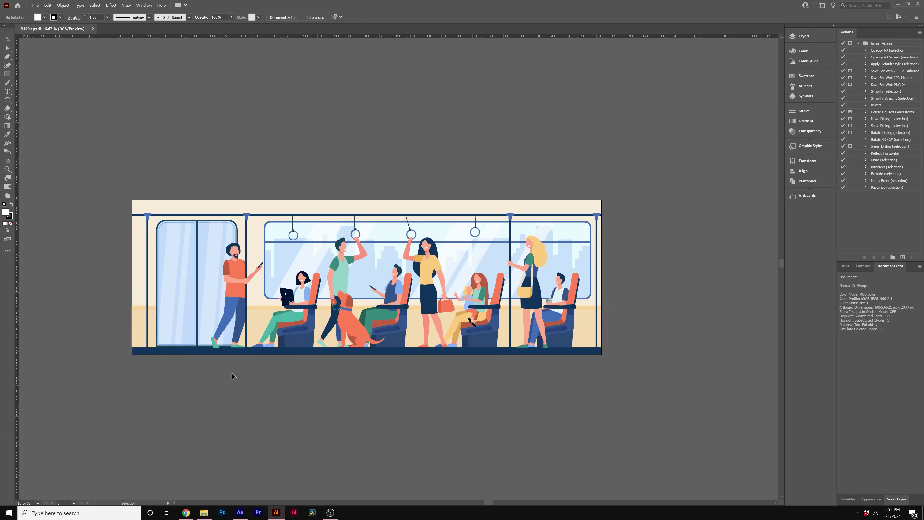
In the Layers panel, expand Layer 1, select all the artwork and ungroup it.
left_click(802, 36)
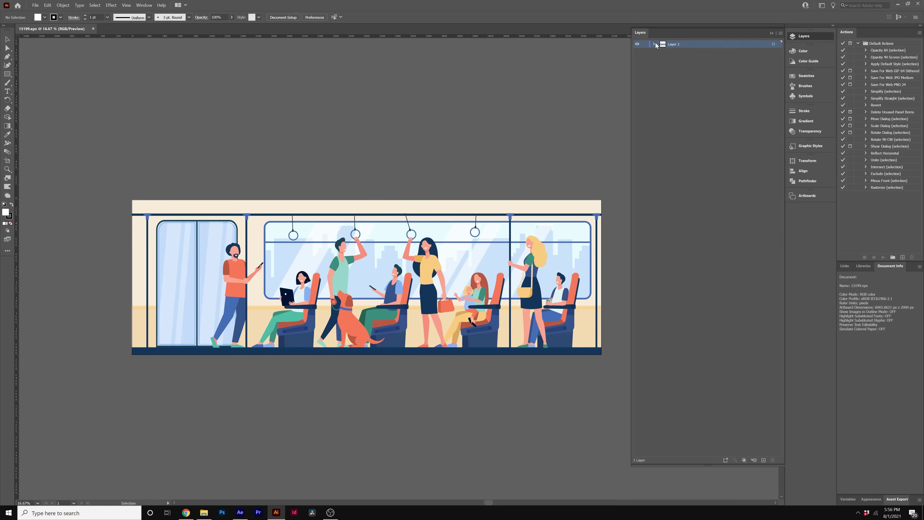
left_click(654, 44)
key("ctrl+a")
left_click(66, 5)
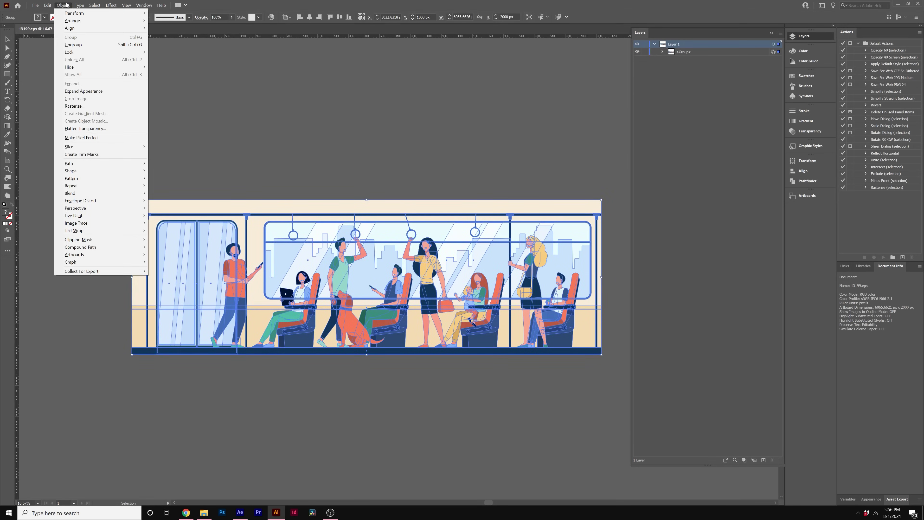
left_click(83, 45)
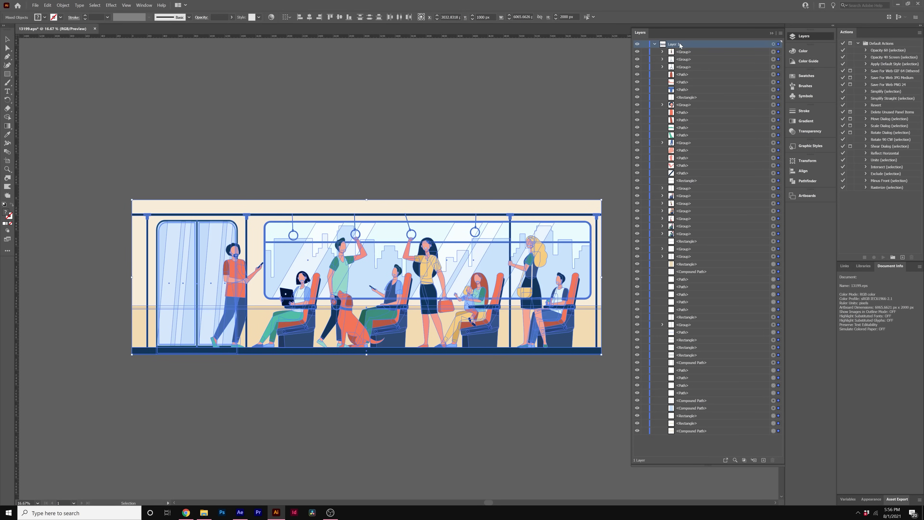
Release the artwork to layers (sequence), creating Layers 2 through 52, then check Layer 22's figure.
left_click(780, 33)
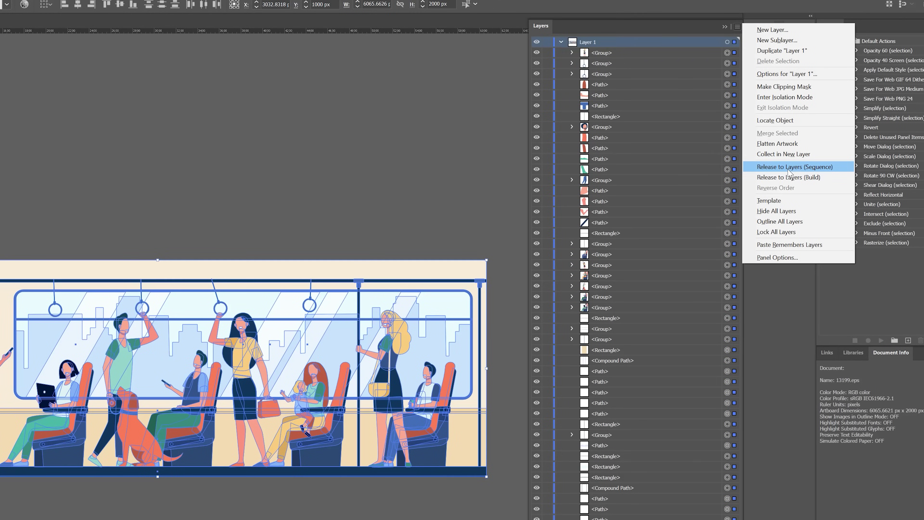
left_click(802, 167)
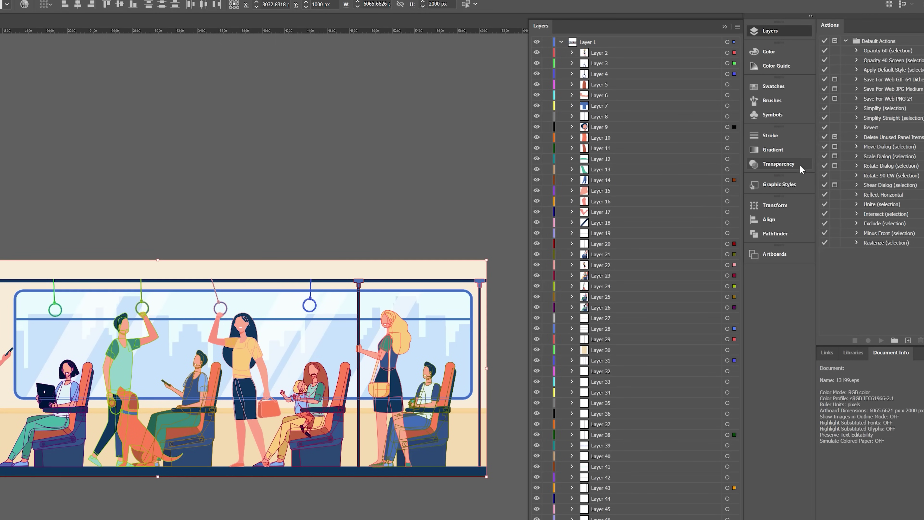
left_click(613, 53)
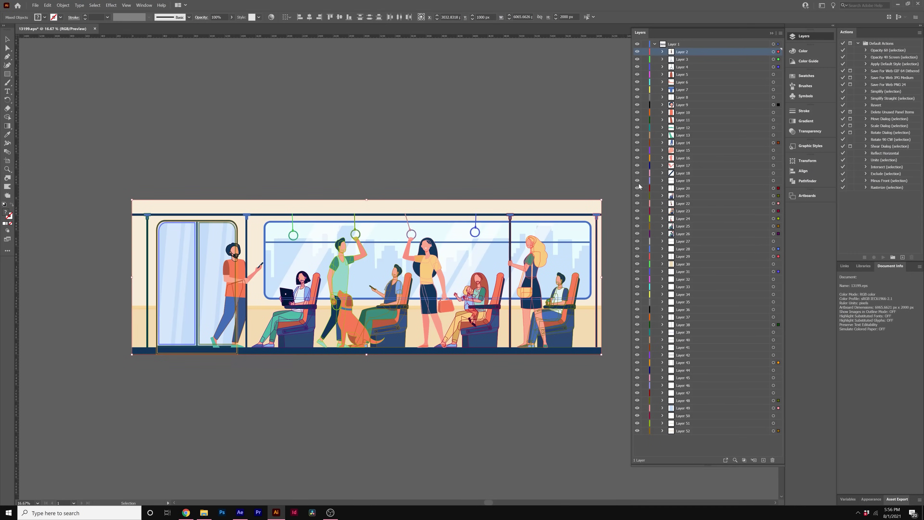
left_click(594, 415)
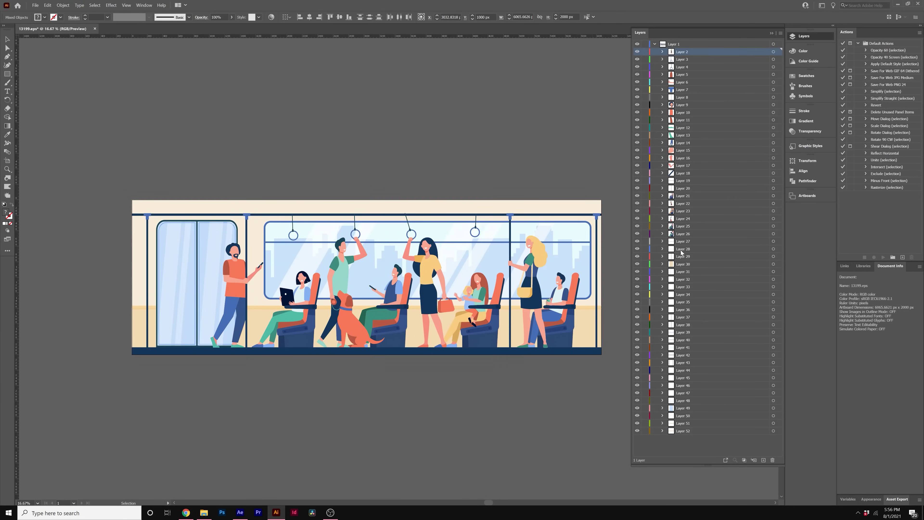
left_click(637, 203)
left_click(638, 204)
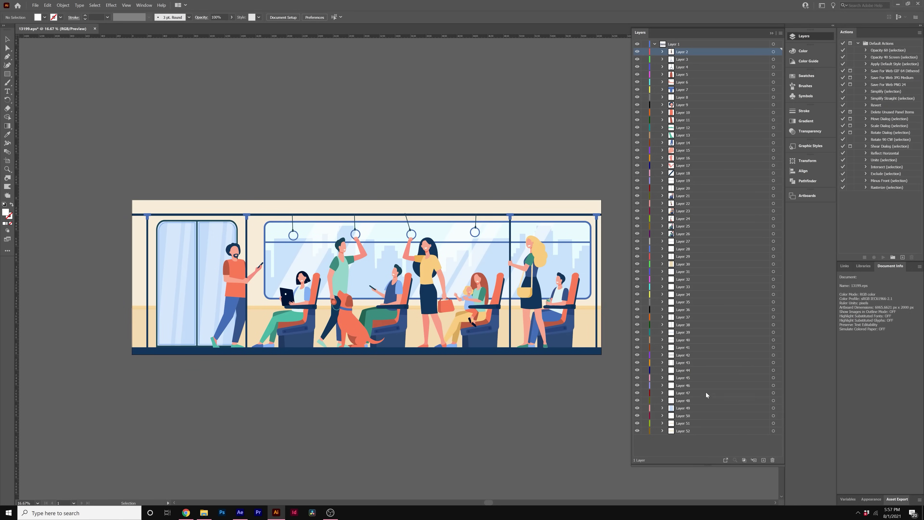
left_click(683, 432)
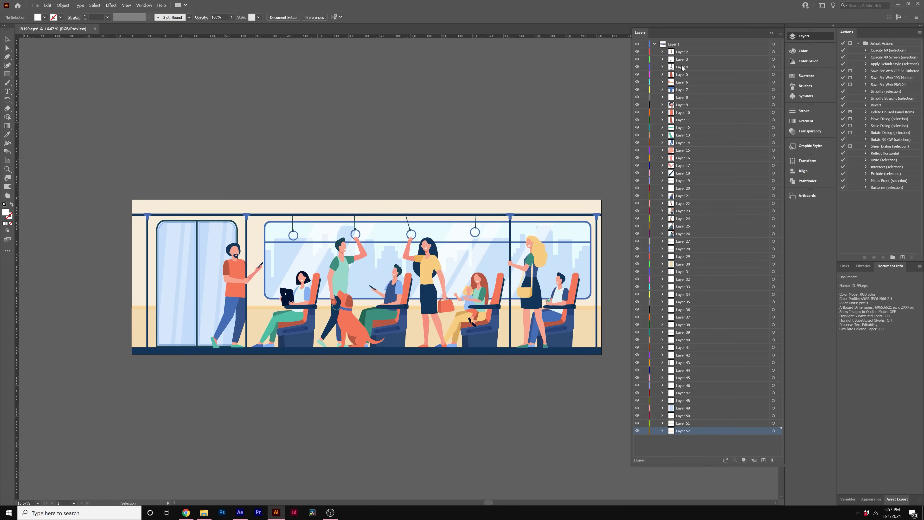
Move Layers 2–52 out of Layer 1 to top level and delete the empty Layer 1.
left_click(692, 53, "shift")
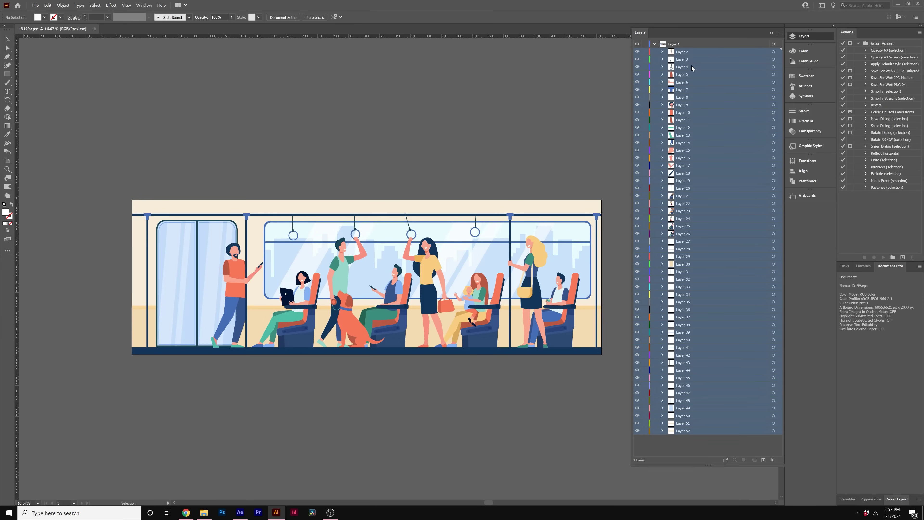
left_click_drag(683, 53, 667, 451)
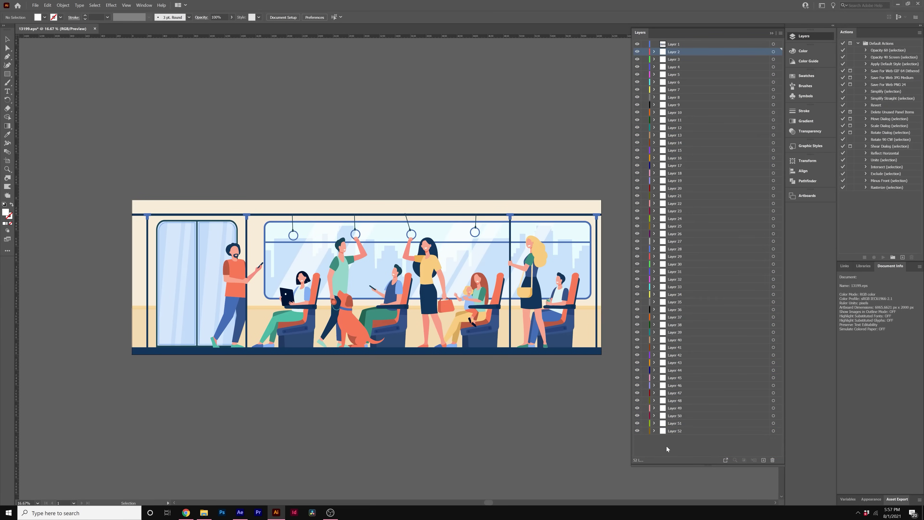
left_click(675, 44)
left_click(773, 461)
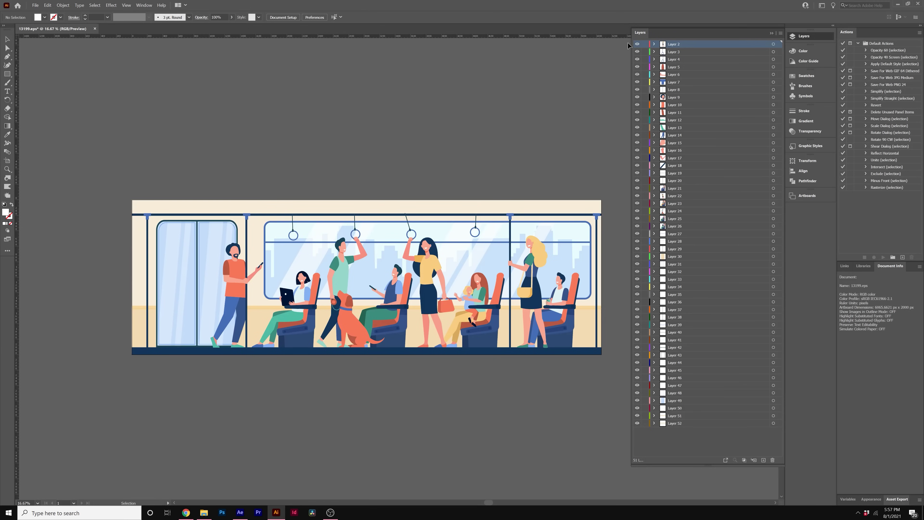
Identify figures by toggling visibility and rename Layer 2 to 'Woman Right'.
left_click(639, 45)
left_click(639, 44)
double_click(678, 44)
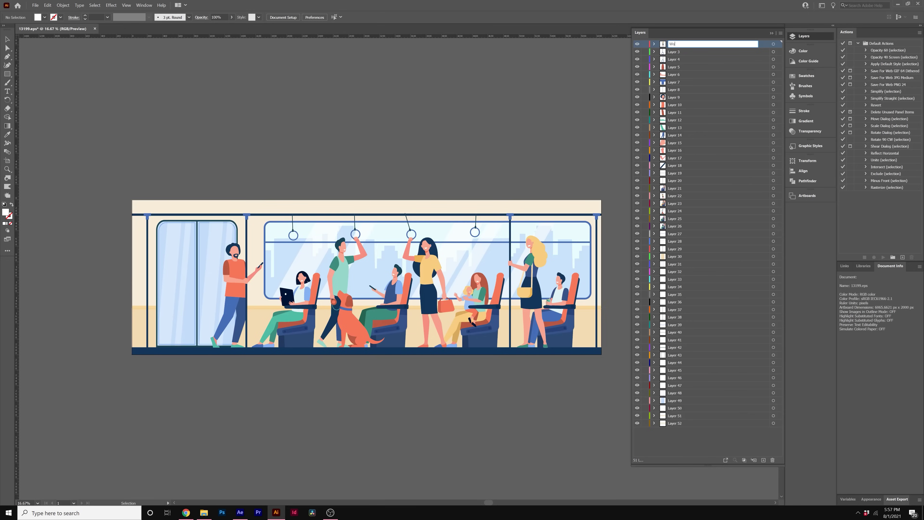
type("Woman Left")
key("BackSpace")
key("BackSpace")
key("BackSpace")
key("BackSpace")
type("Right")
left_click(642, 190)
left_click(638, 189)
left_click(638, 189)
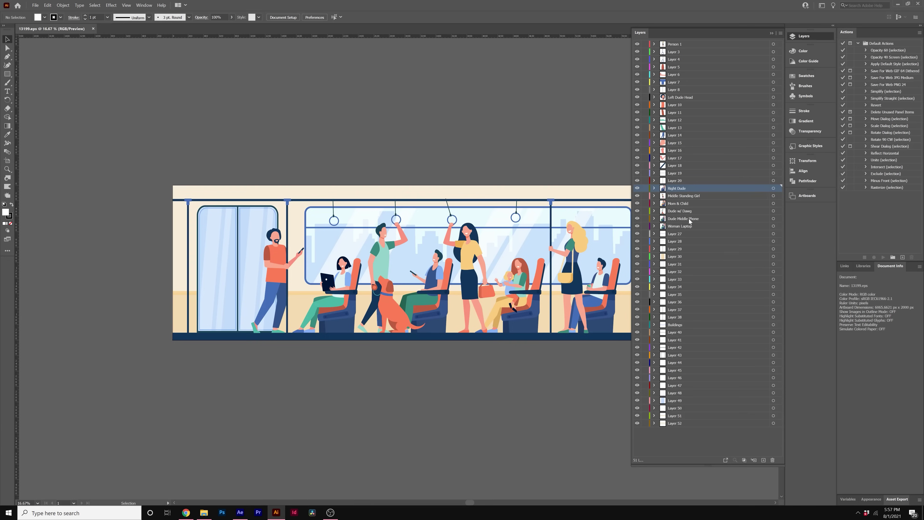
left_click(689, 218)
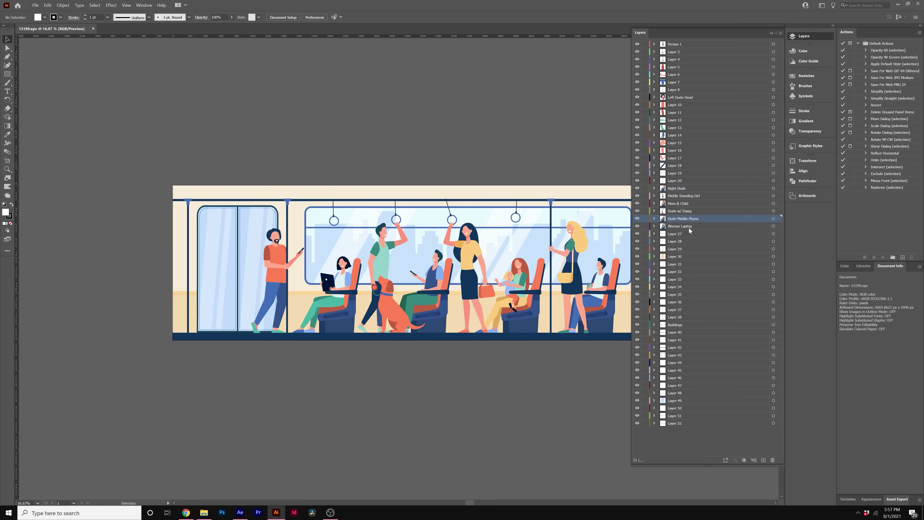
Save the layered artwork as Train Scene Tut.ai in Adobe Illustrator (*.AI) format.
left_click(36, 5)
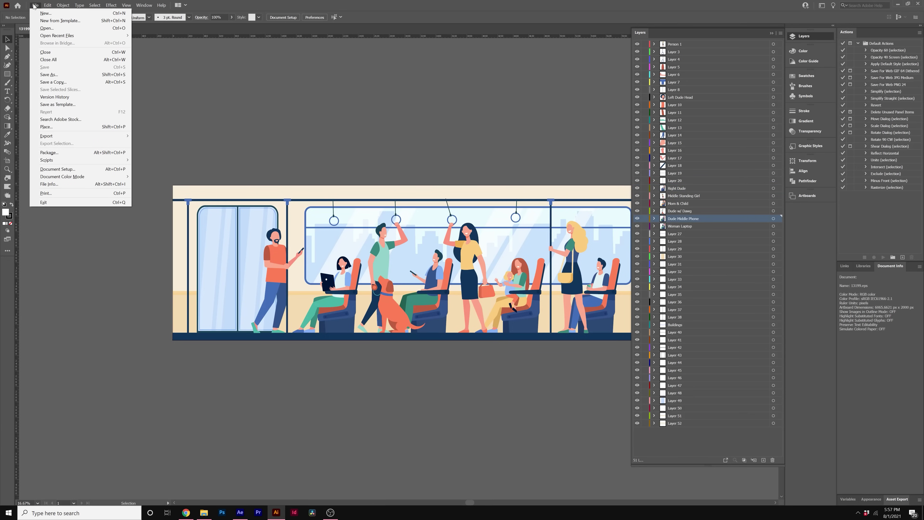
left_click(54, 74)
left_click(101, 186)
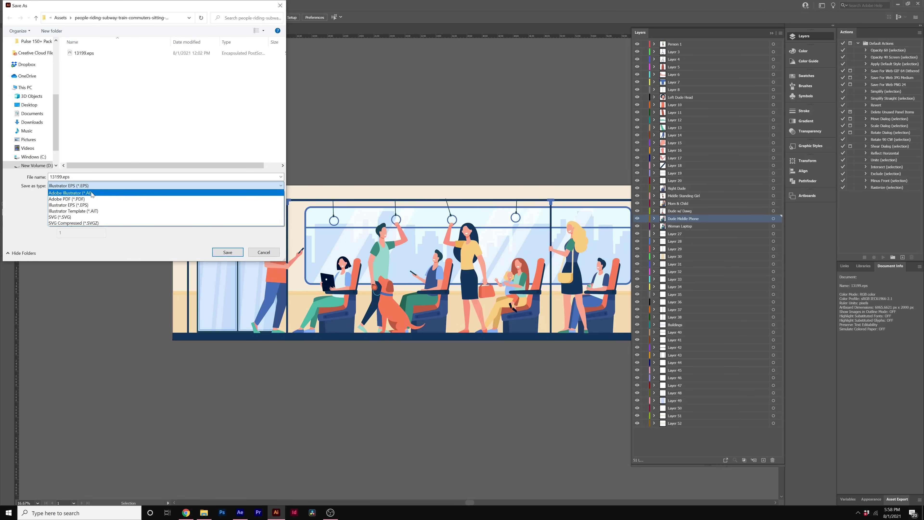
left_click(91, 193)
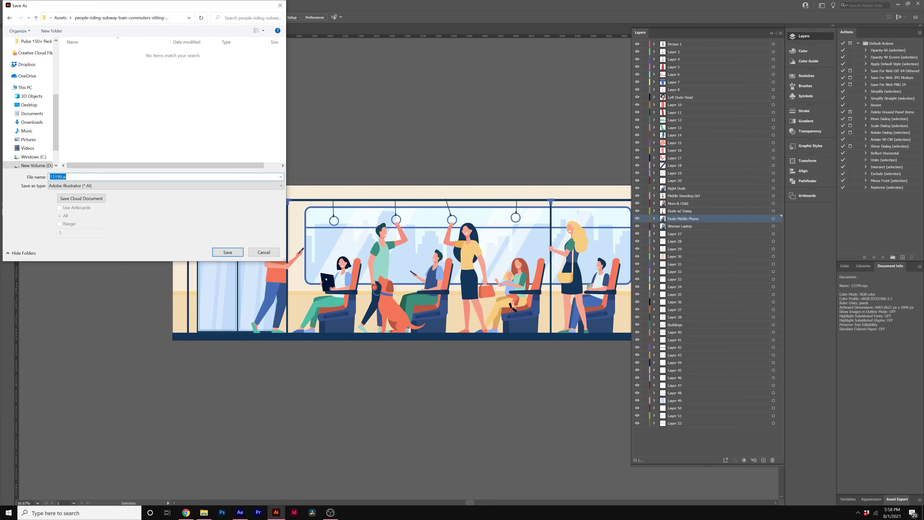
left_click(216, 250)
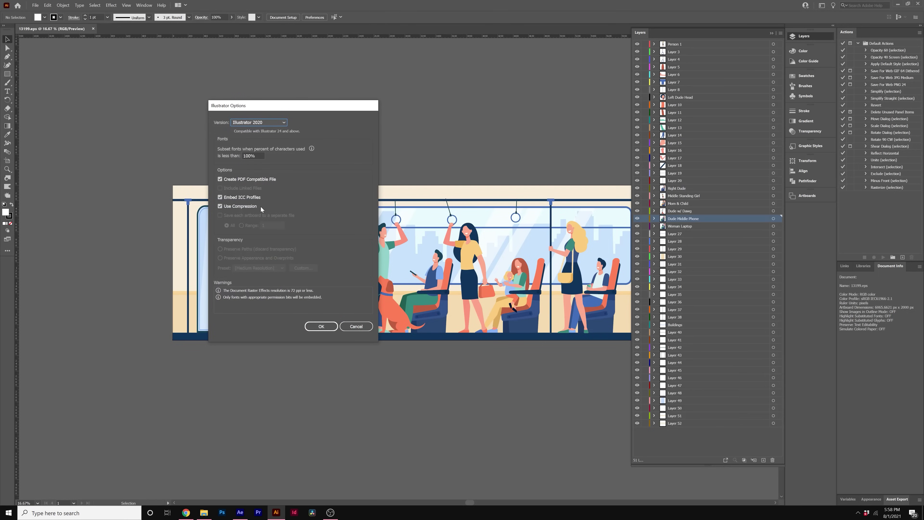
left_click(356, 327)
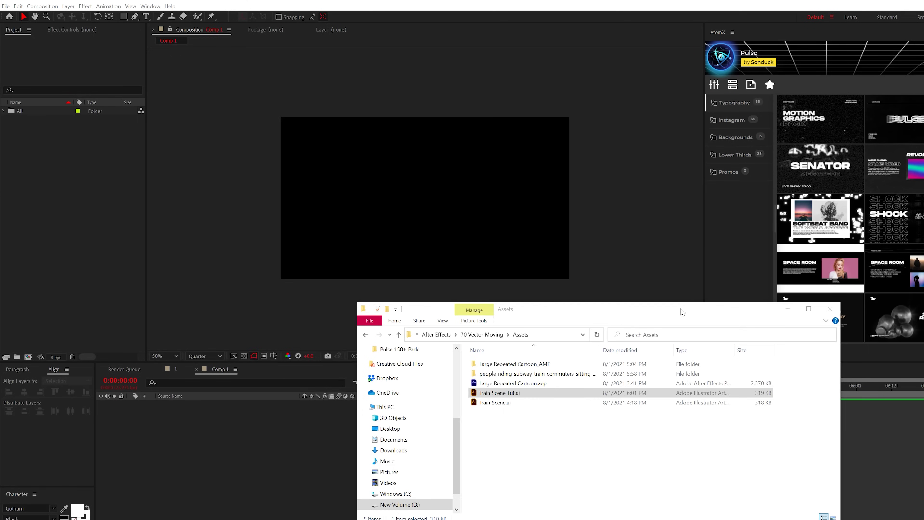
Import Train Scene Tut.ai into the Project panel as a Composition.
left_click_drag(699, 319, 561, 319)
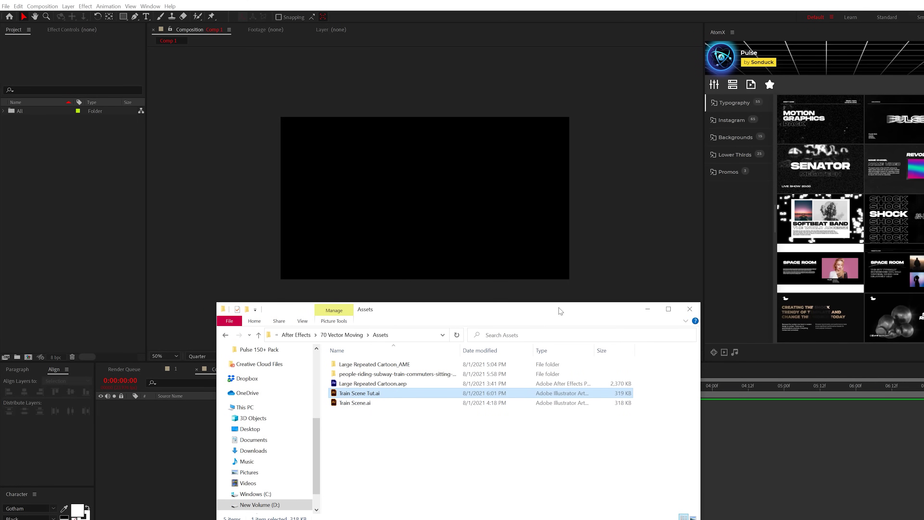
left_click_drag(365, 394, 48, 175)
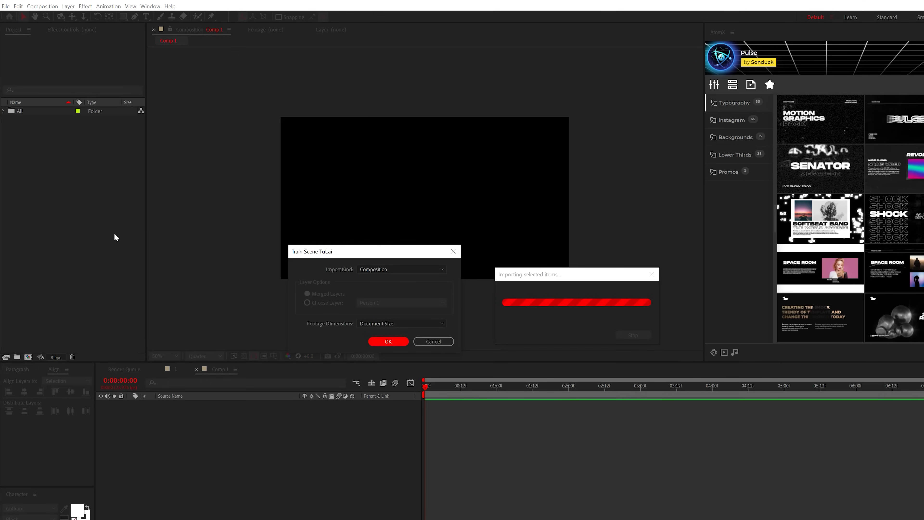
left_click(374, 270)
left_click(372, 289)
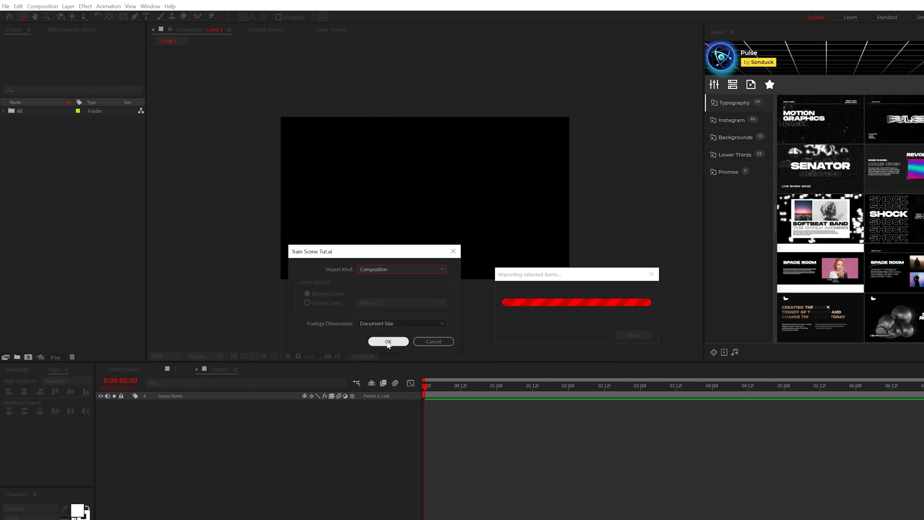
left_click(381, 342)
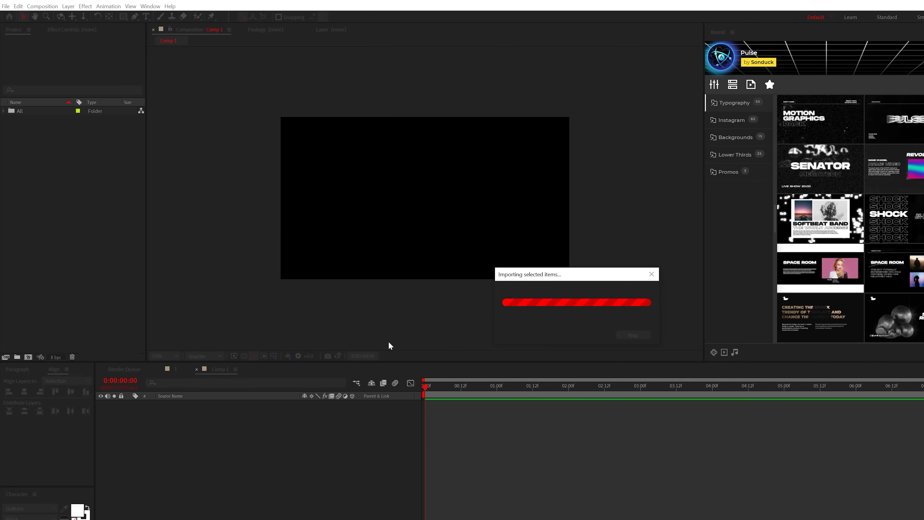
Create a new composition named 2 and place Train Scene Tut in its timeline.
left_click(28, 357)
left_click_drag(890, 214, 291, 206)
type("2")
key("Return")
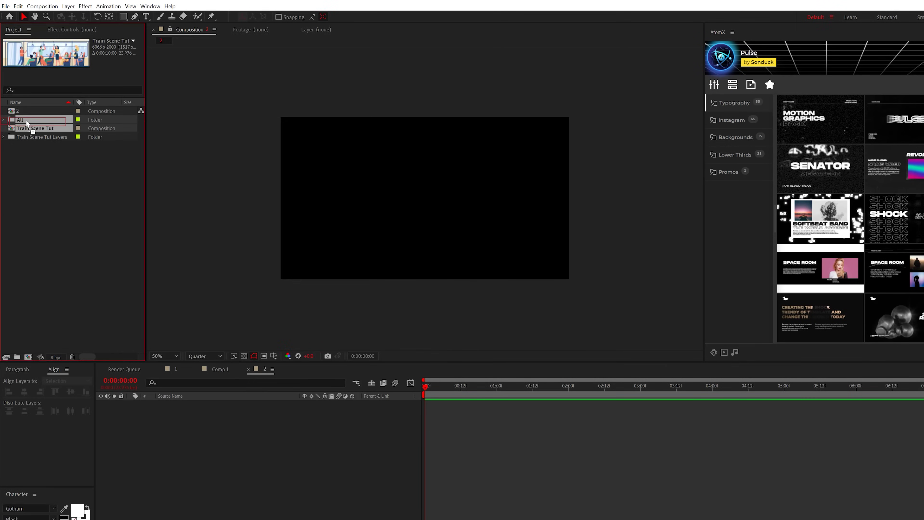
left_click(27, 128)
left_click_drag(25, 130, 271, 451)
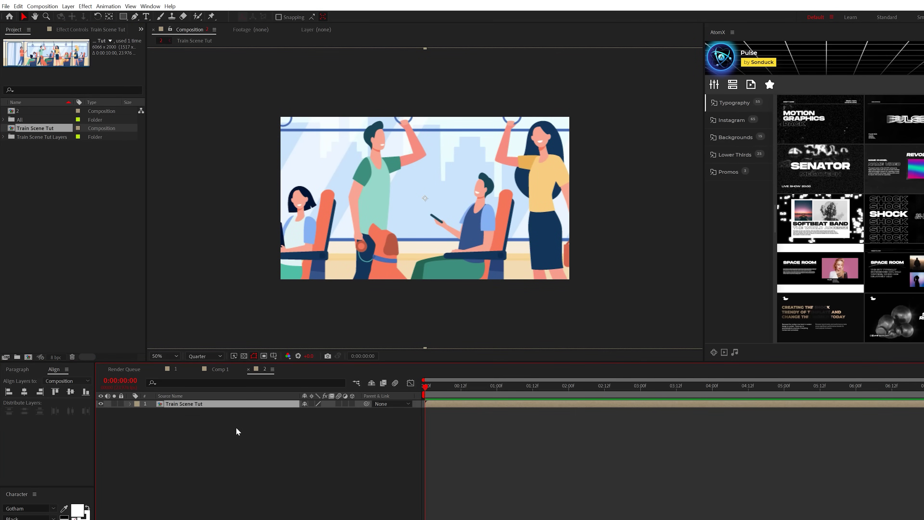
Scale the Train Scene Tut layer to 59% and move its X position to 1060.
key("s")
left_click_drag(315, 411, 292, 408)
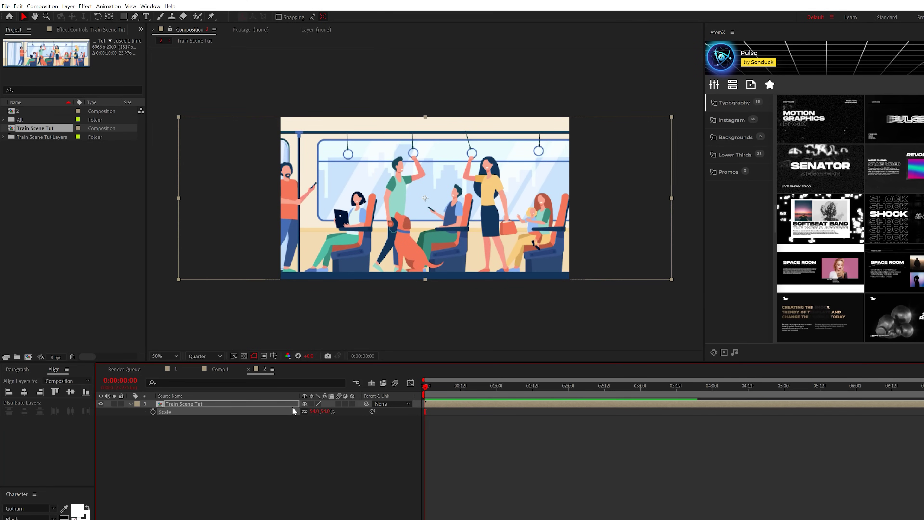
key("p")
mouse_move(309, 412)
left_mouse_down()
mouse_move(403, 412)
mouse_move(284, 427)
mouse_move(288, 412)
mouse_move(269, 412)
mouse_move(351, 414)
mouse_move(295, 414)
left_mouse_up()
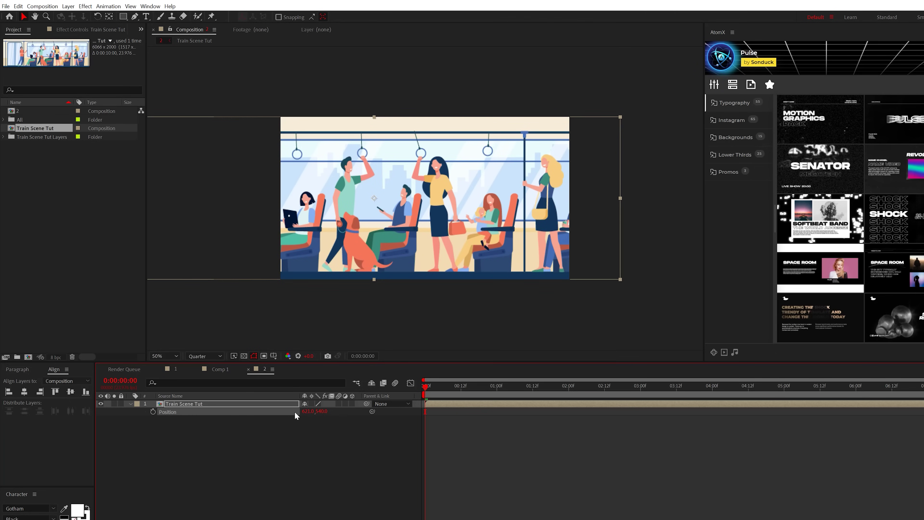
View the comp at 100% and full resolution, then open the Train Scene Tut precomp.
key("p")
key("slash")
key("ctrl+j")
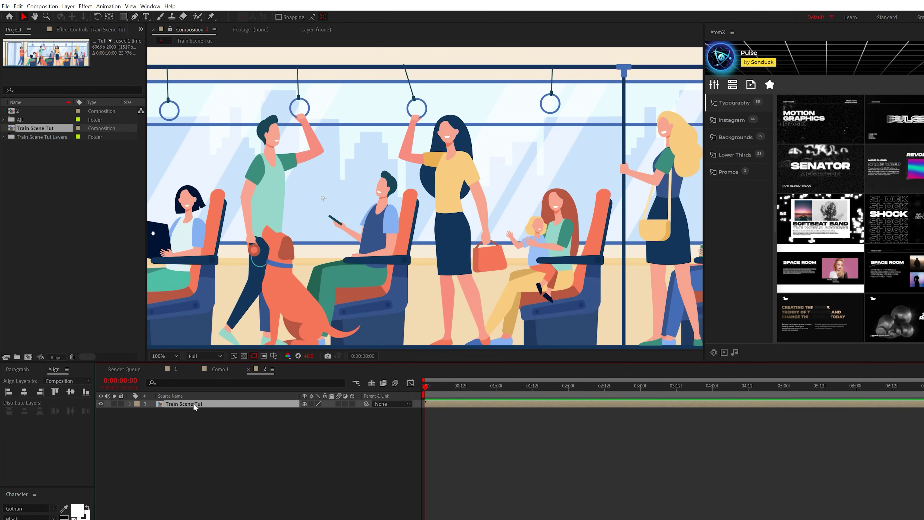
double_click(193, 404)
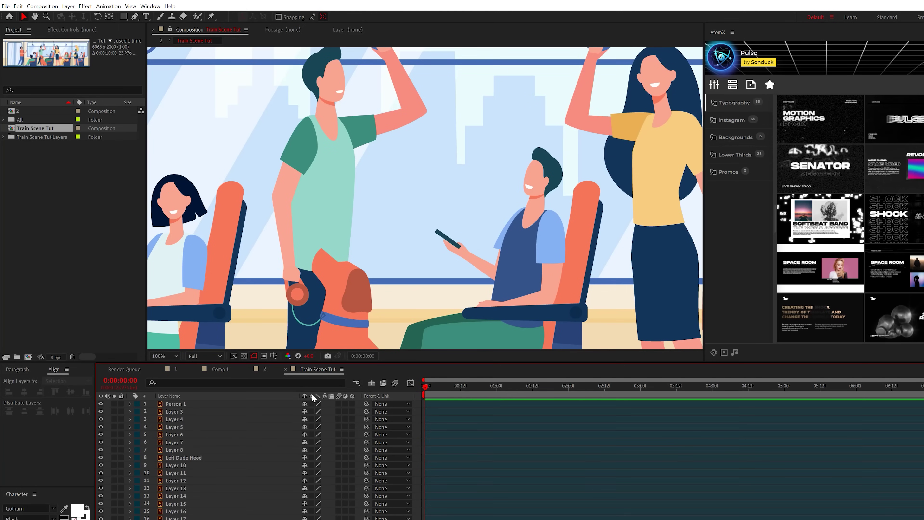
key("comma")
key("comma")
scroll(268, 503, "down", 5)
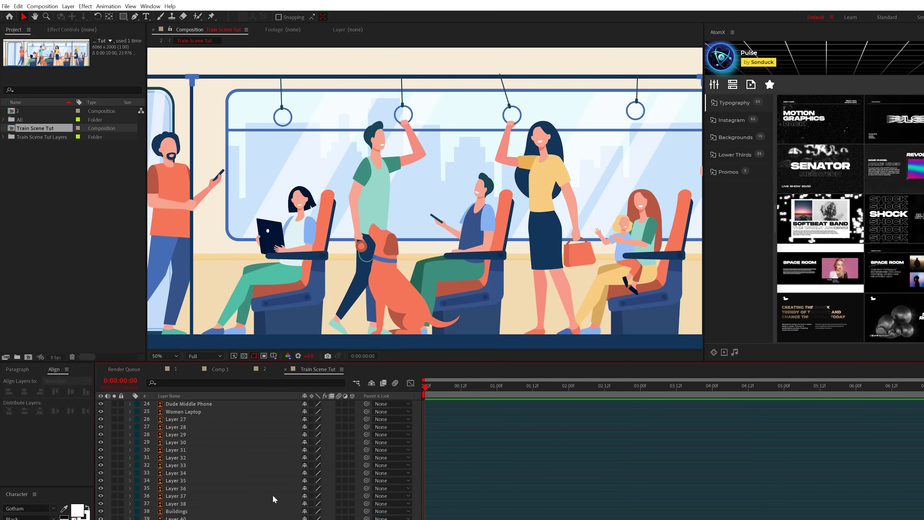
scroll(261, 516, "up", 5)
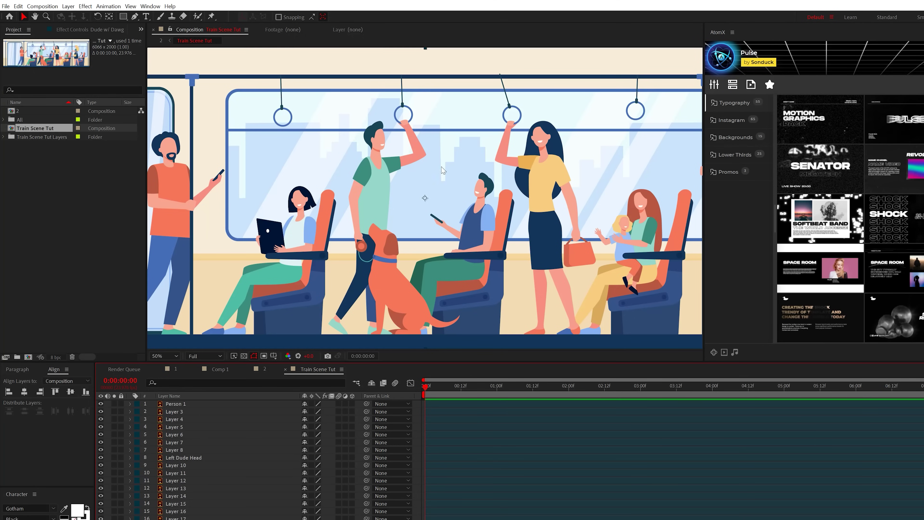
scroll(255, 459, "down", 8)
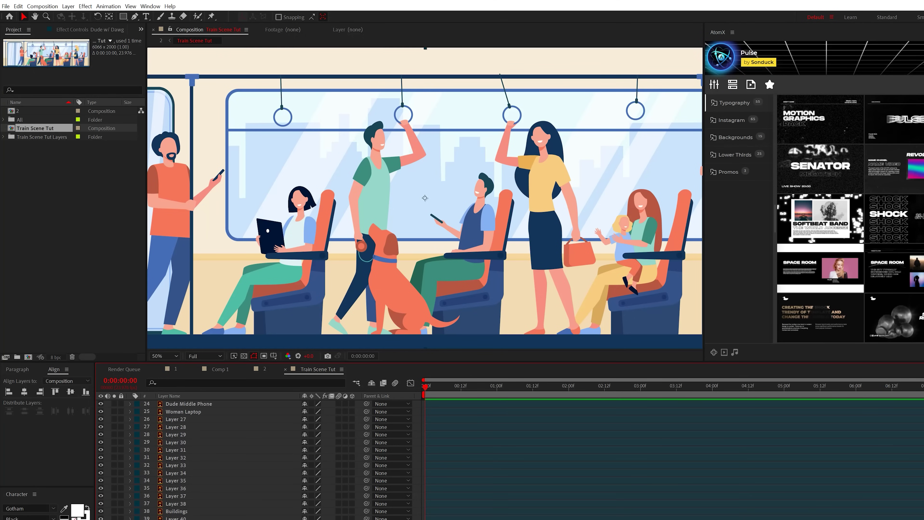
left_click(183, 505)
left_click(178, 511)
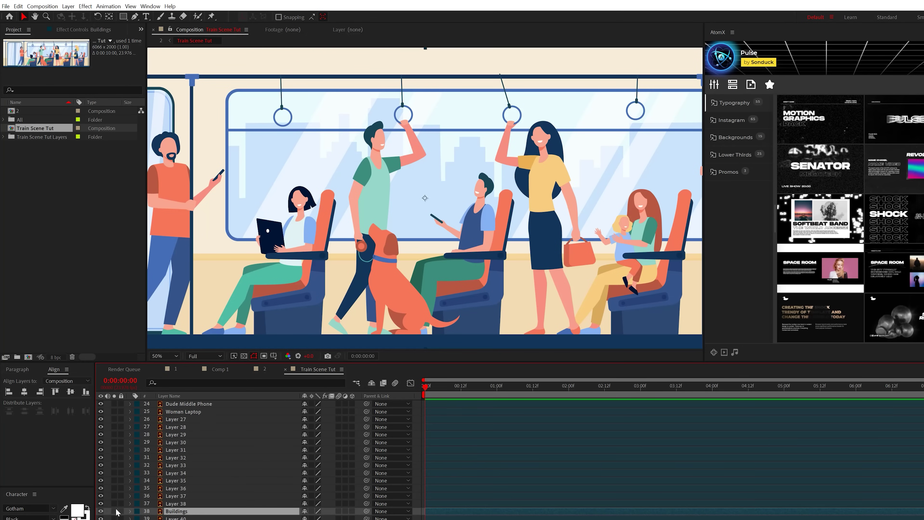
left_click(101, 512)
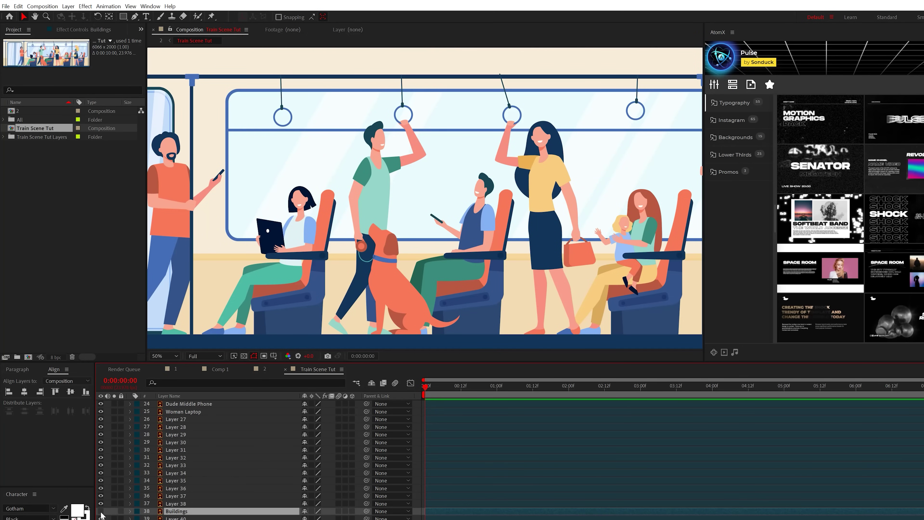
left_click(100, 511)
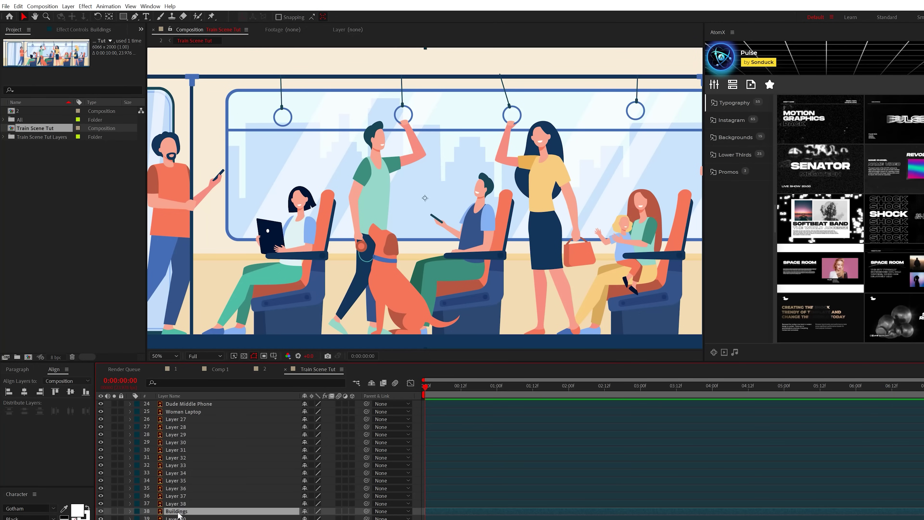
Pre-compose the Buildings layer into Buildings Comp 1, open it and shift the skyline left.
left_click(68, 7)
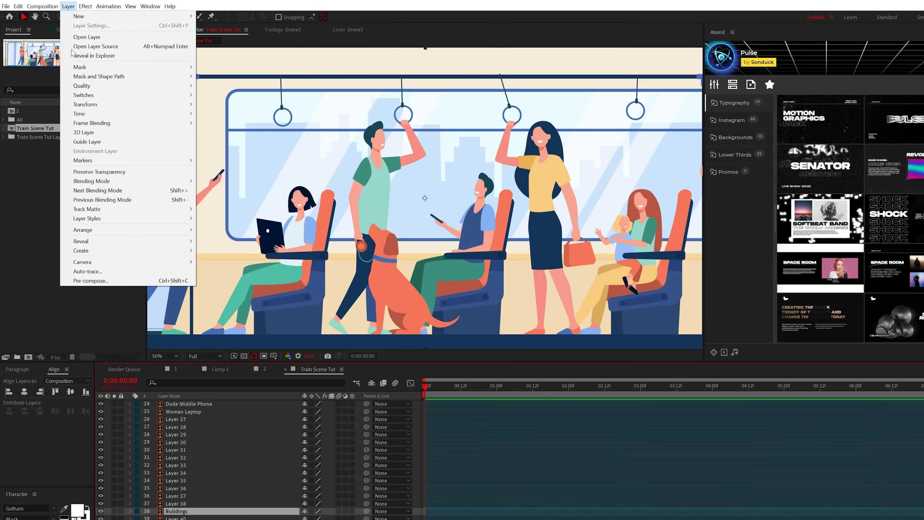
left_click(91, 281)
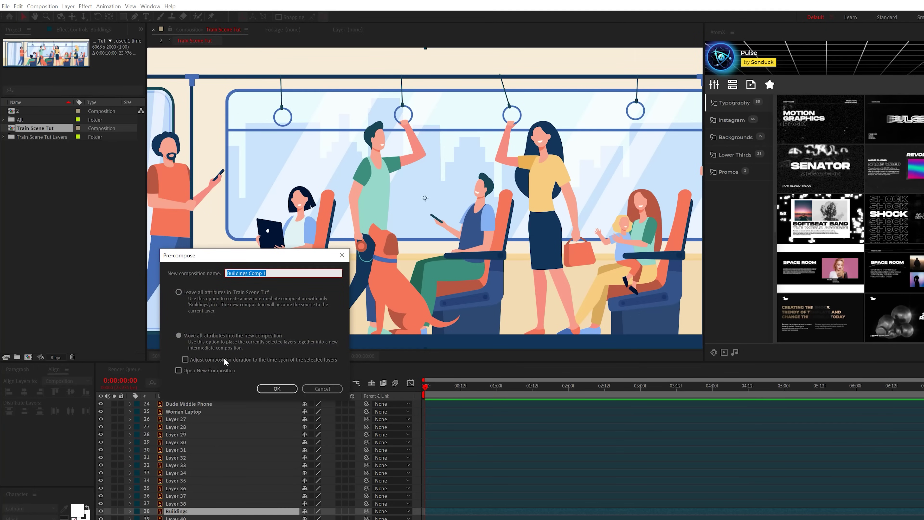
left_click(277, 389)
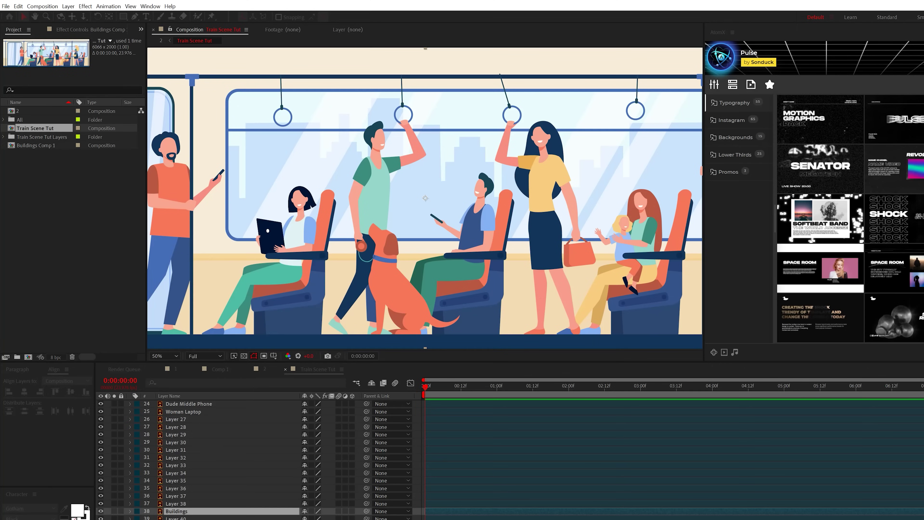
double_click(172, 511)
left_click(177, 406)
scroll(388, 273, "down", 4)
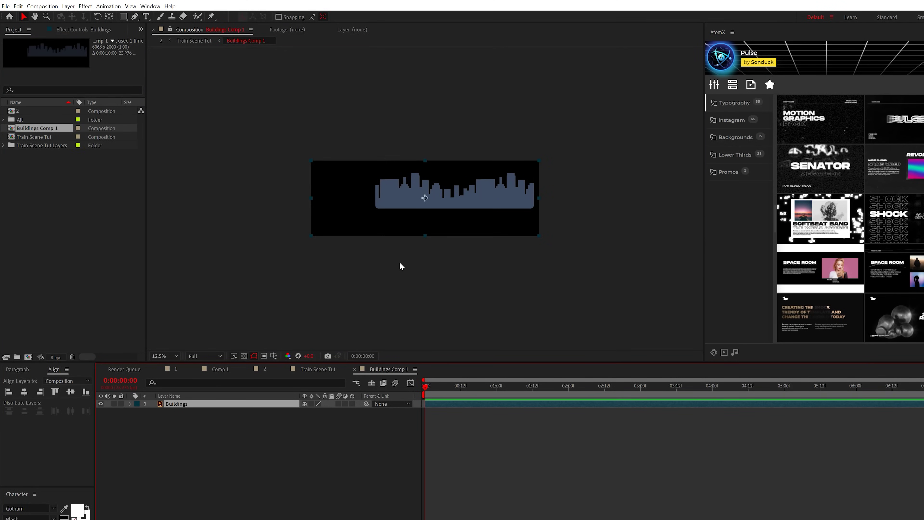
left_click_drag(448, 202, 419, 207)
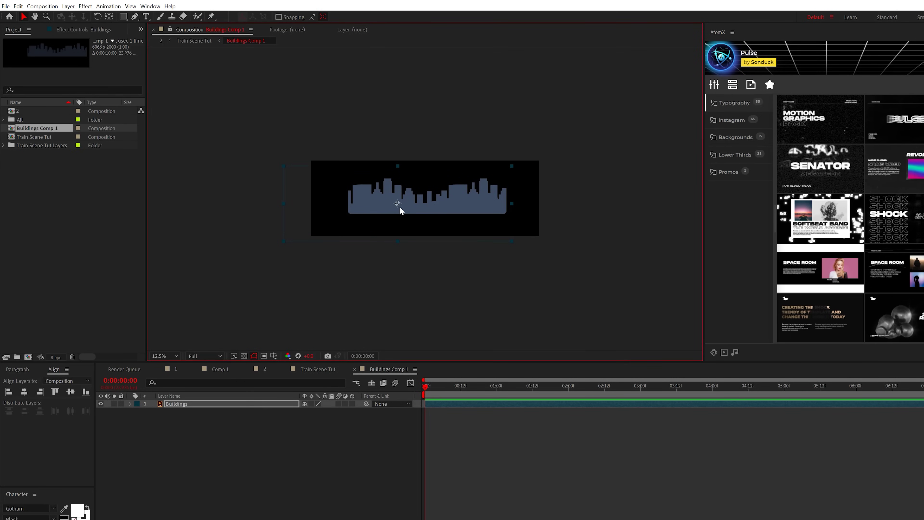
Set the Buildings Comp 1 width to 4190 px in Composition Settings.
left_click(42, 7)
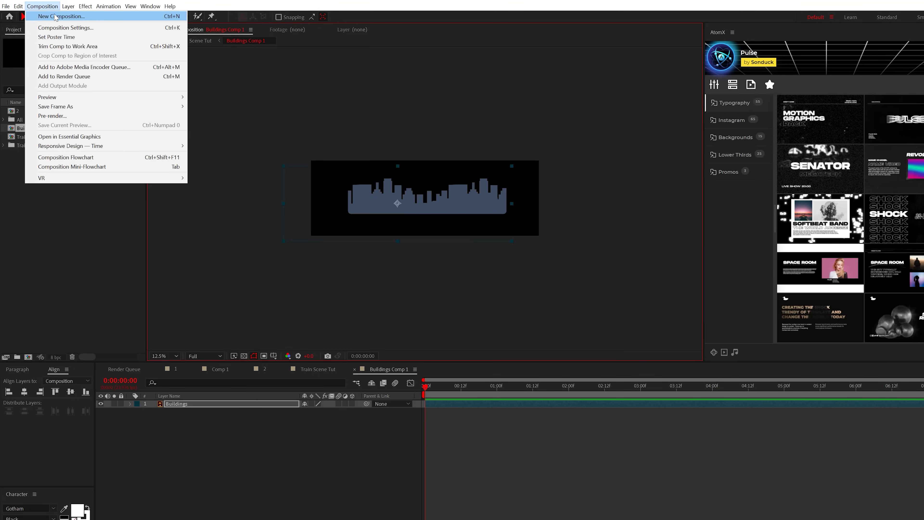
left_click(63, 28)
mouse_move(243, 271)
left_mouse_down()
mouse_move(216, 271)
mouse_move(240, 273)
left_mouse_up()
left_click_drag(331, 206, 372, 255)
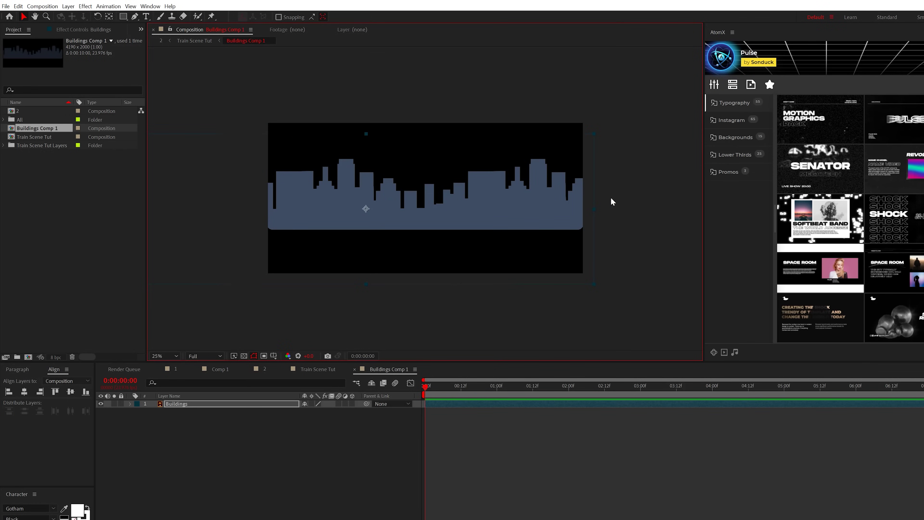
Apply Motion Tile to Buildings Comp 1 with output width 410 and keyframe its Tile Center.
left_click(316, 369)
left_click(84, 6)
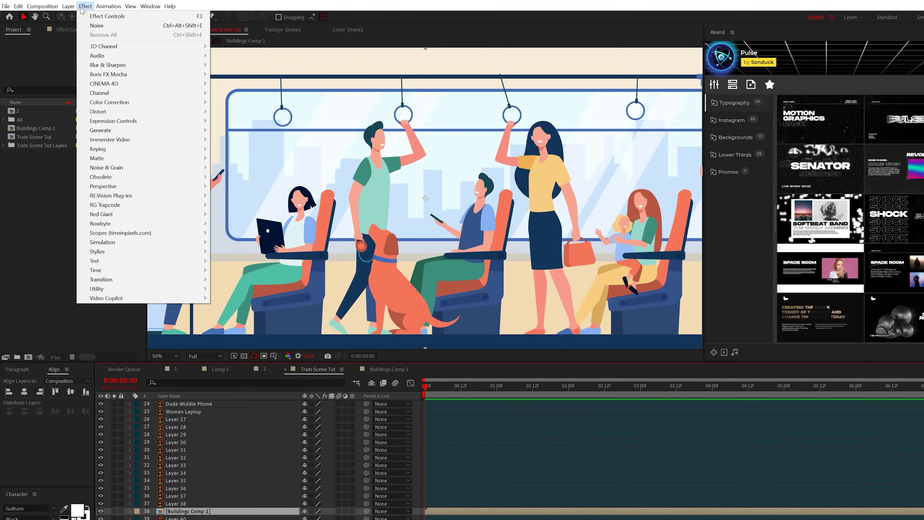
mouse_move(110, 252)
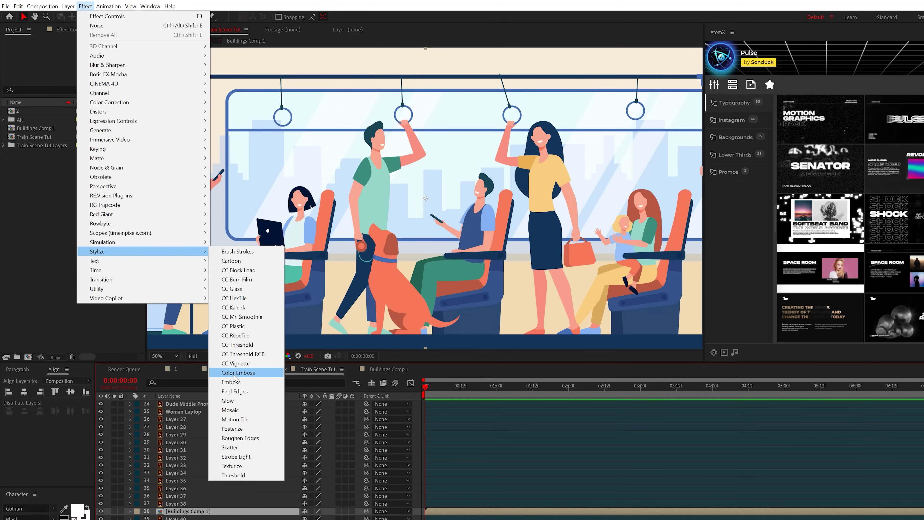
left_click(235, 420)
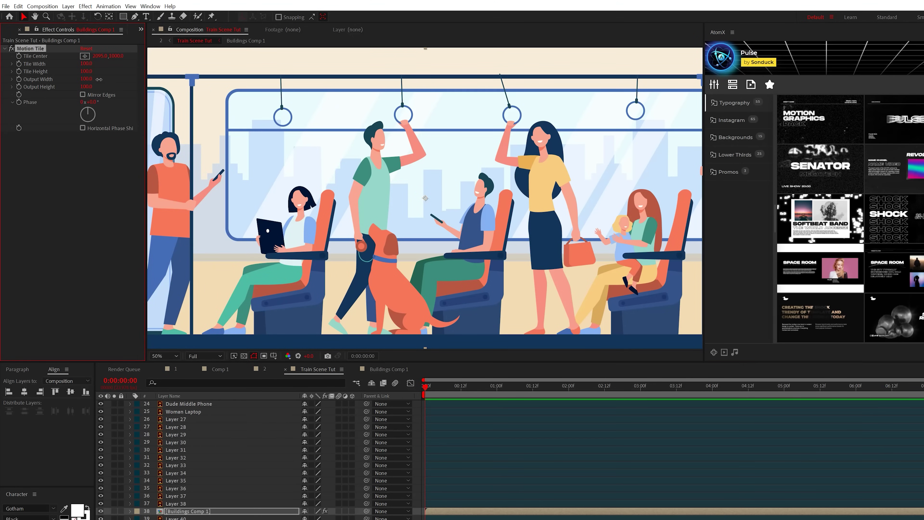
left_click_drag(99, 79, 97, 79)
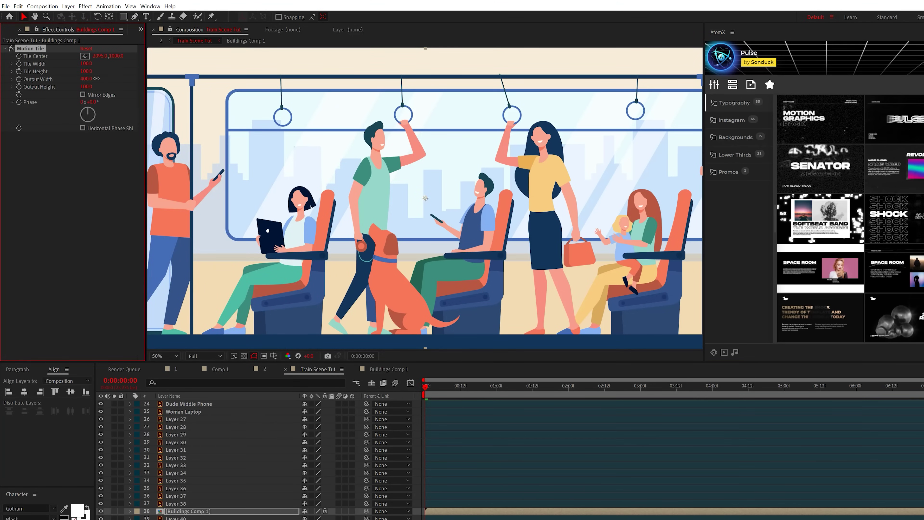
left_click(19, 56)
key("space")
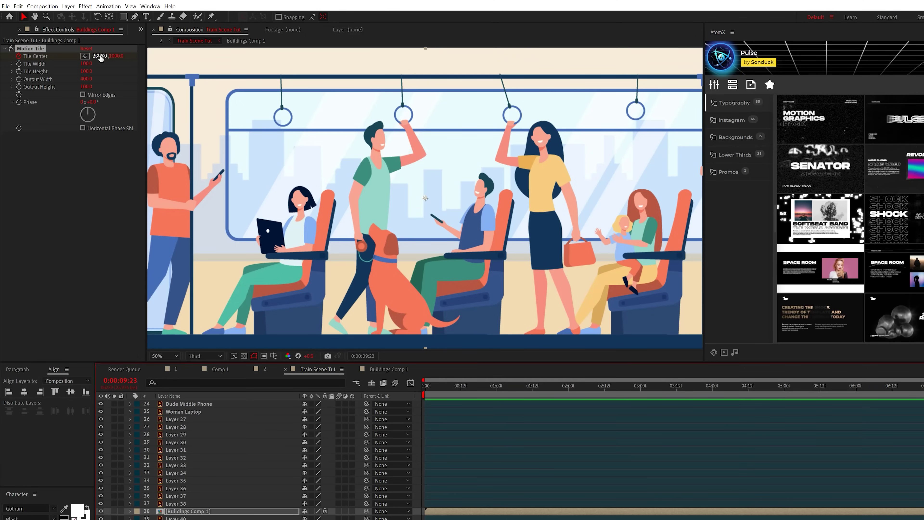
Shift the tiled buildings left to Tile Center x 1382 and pre-compose Buildings Comp 1.
left_click_drag(101, 59, 2, 64)
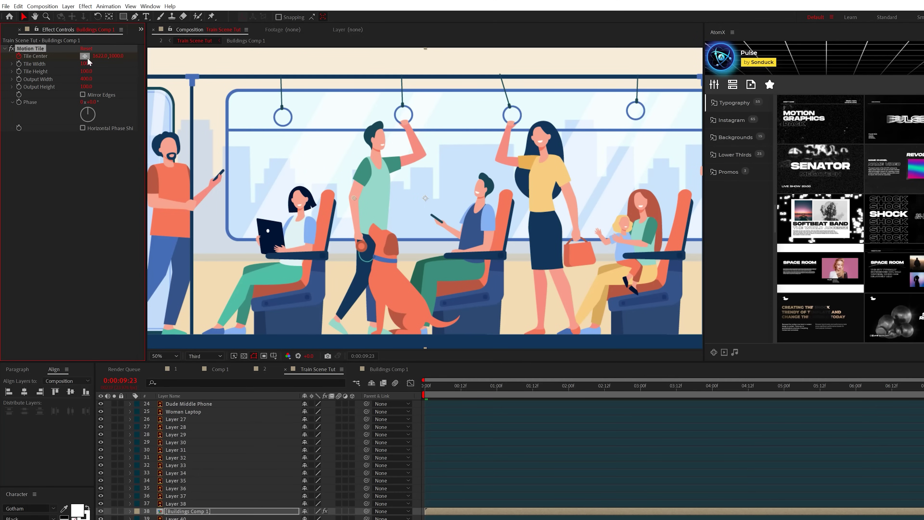
left_click_drag(99, 56, 7, 65)
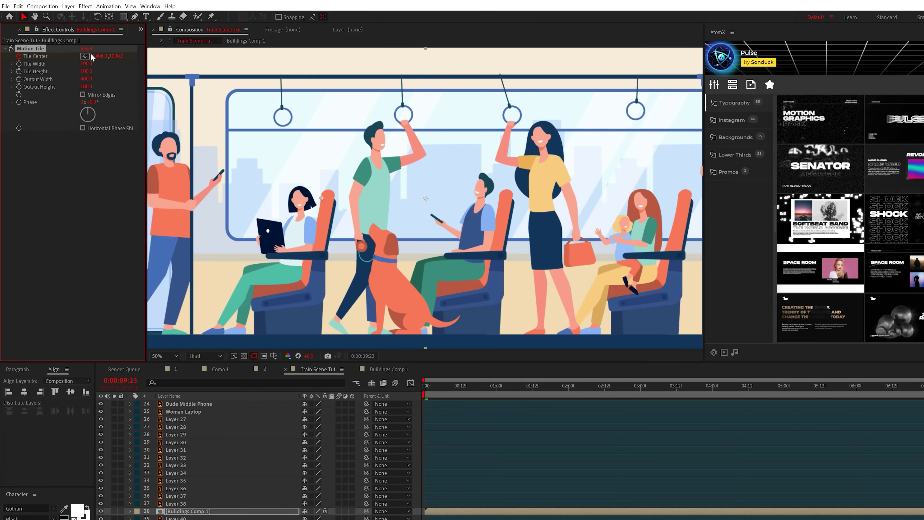
left_click_drag(99, 55, 90, 56)
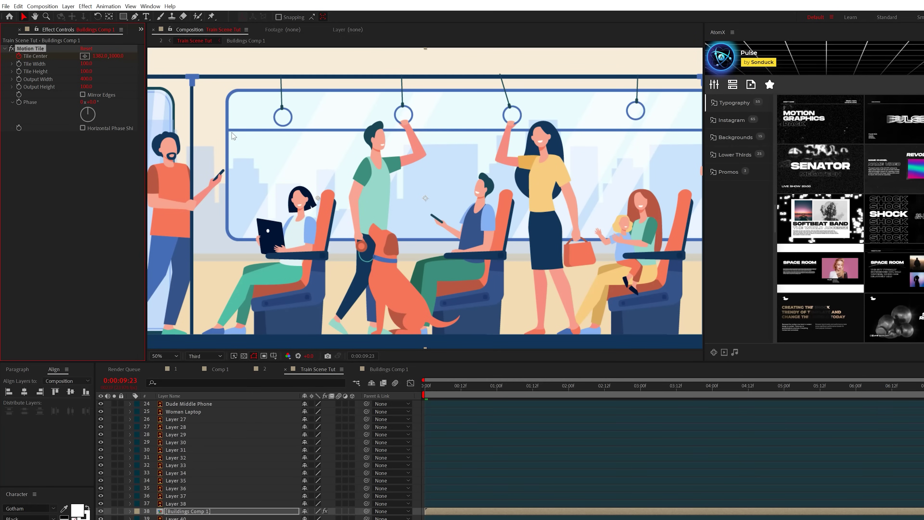
left_click(178, 511)
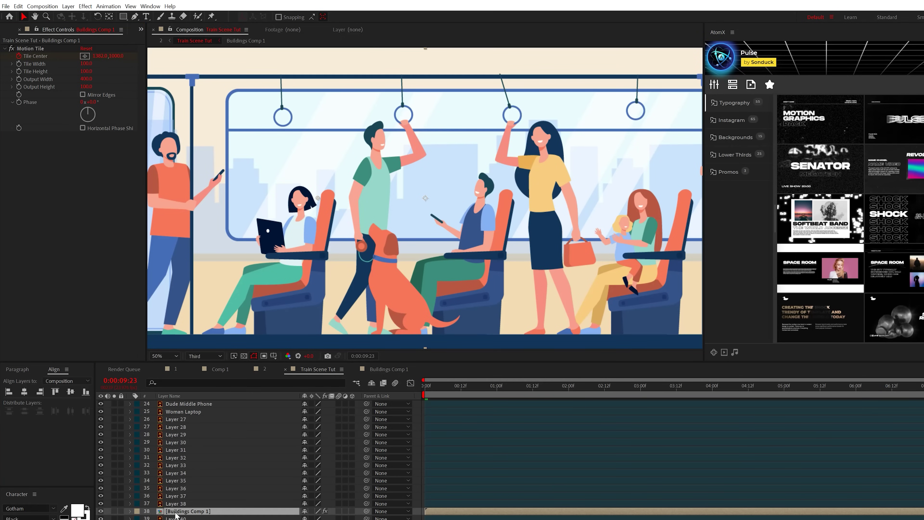
key("ctrl+shift+c")
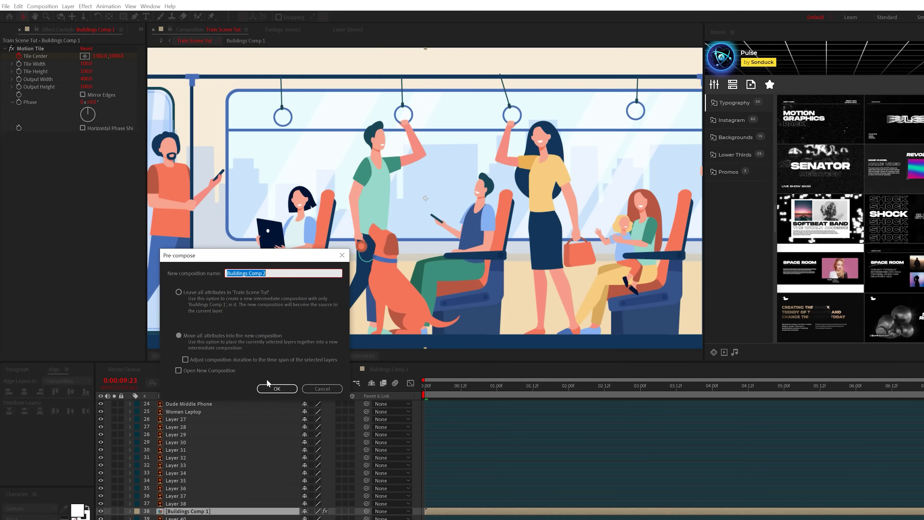
Create Buildings Comp 2 and begin a Pen-tool mask with two vertical points on it.
left_click(270, 386)
key("g")
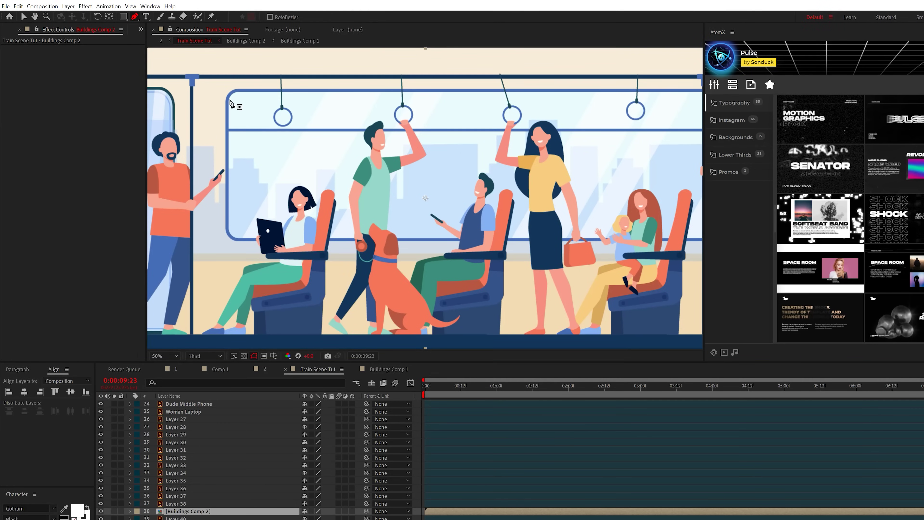
left_click(227, 96)
left_click(227, 230)
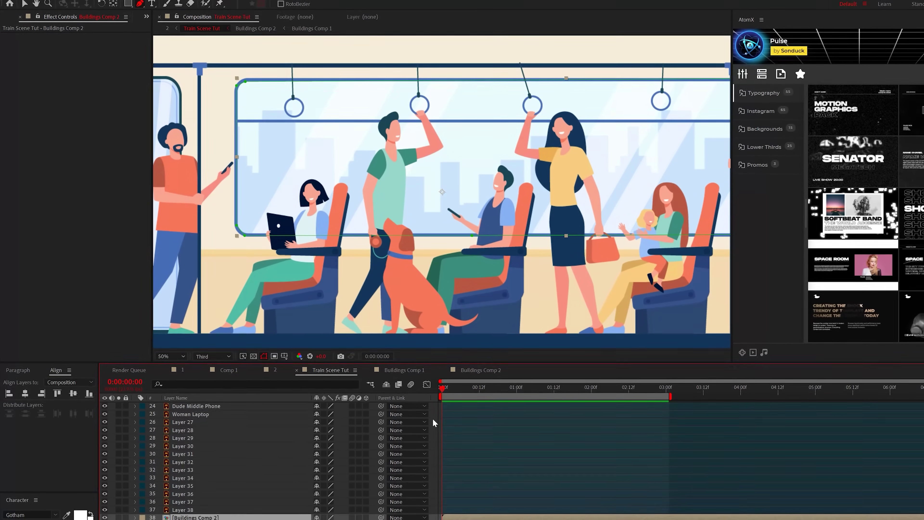
Locate the Middle Standing Girl layer and open it in its own layer view.
scroll(233, 449, "up", 5)
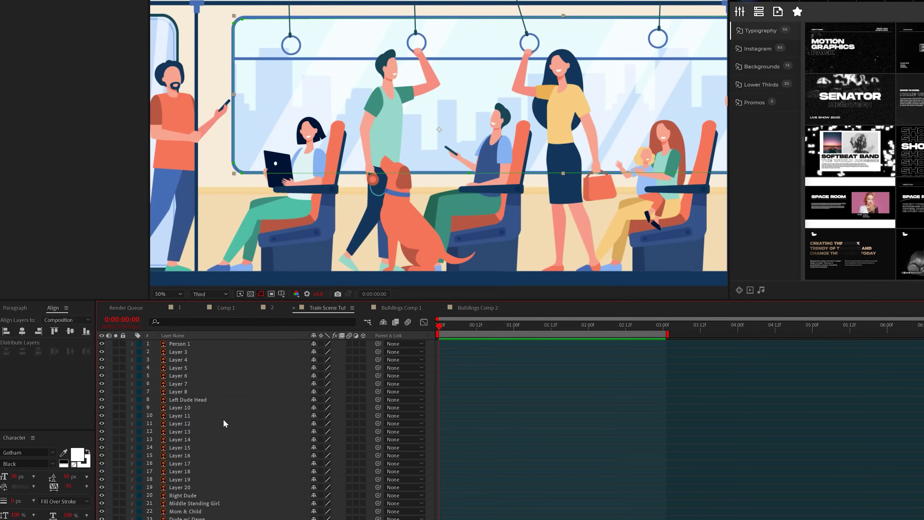
left_click(183, 494)
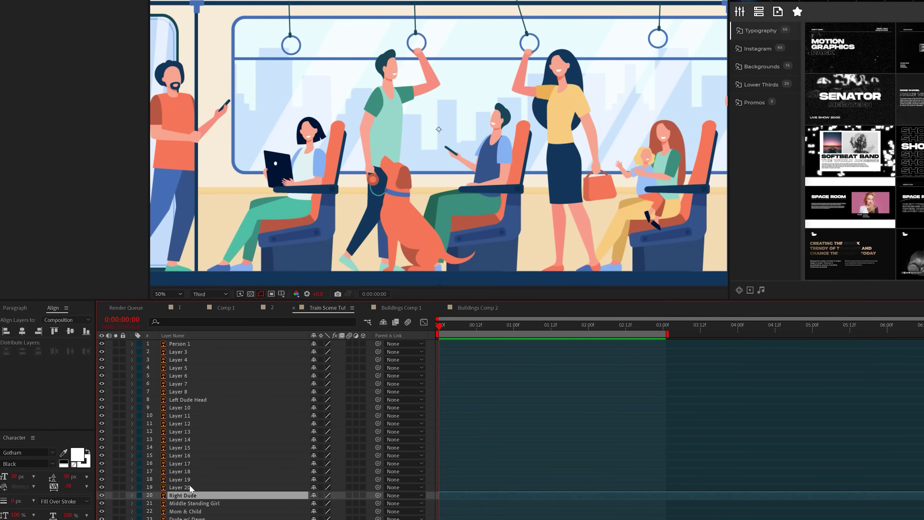
left_click(186, 504)
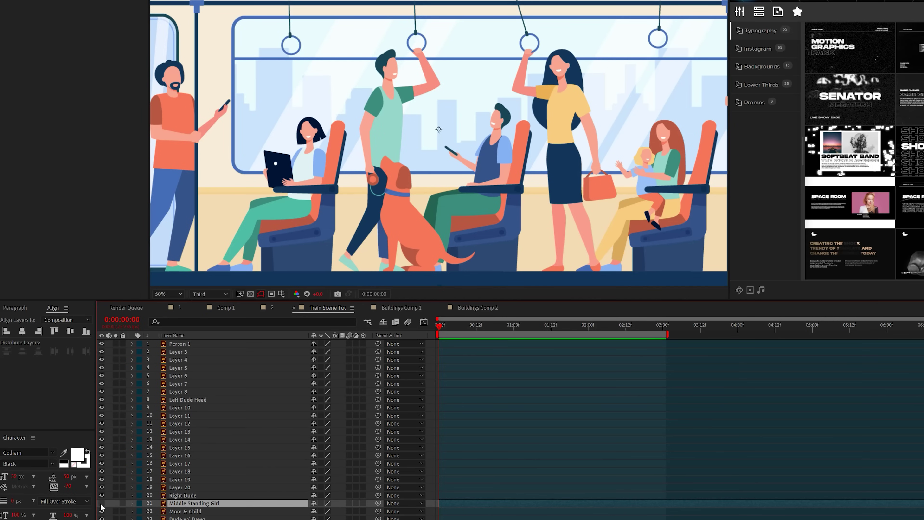
left_click(101, 504)
left_click(102, 503)
double_click(185, 504)
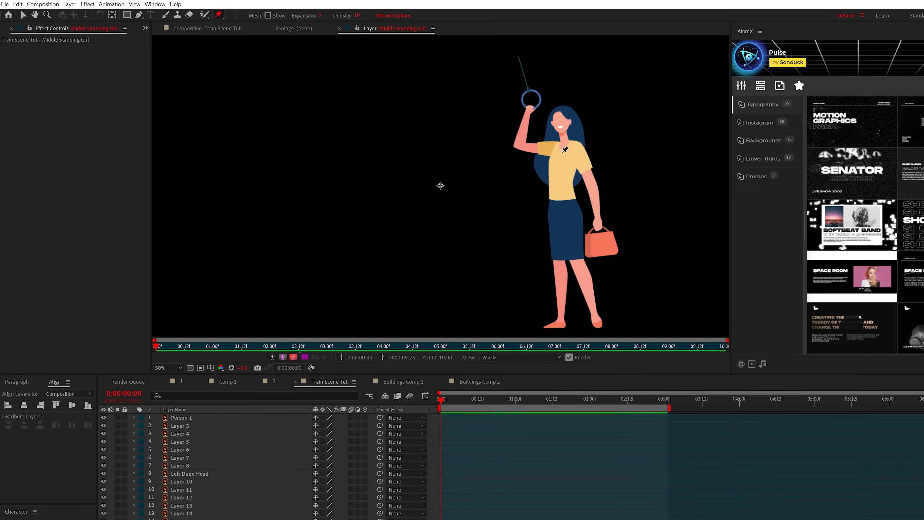
Place puppet pins on the girl's elbow, ring hand, head, skirt hems, arm, shoulder, bag hand and waist.
left_click(521, 142)
left_click(529, 107)
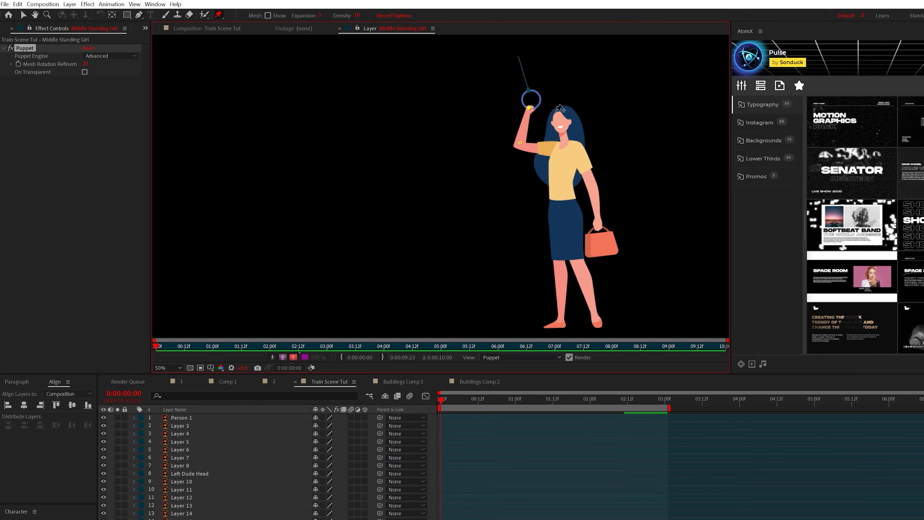
left_click(556, 116)
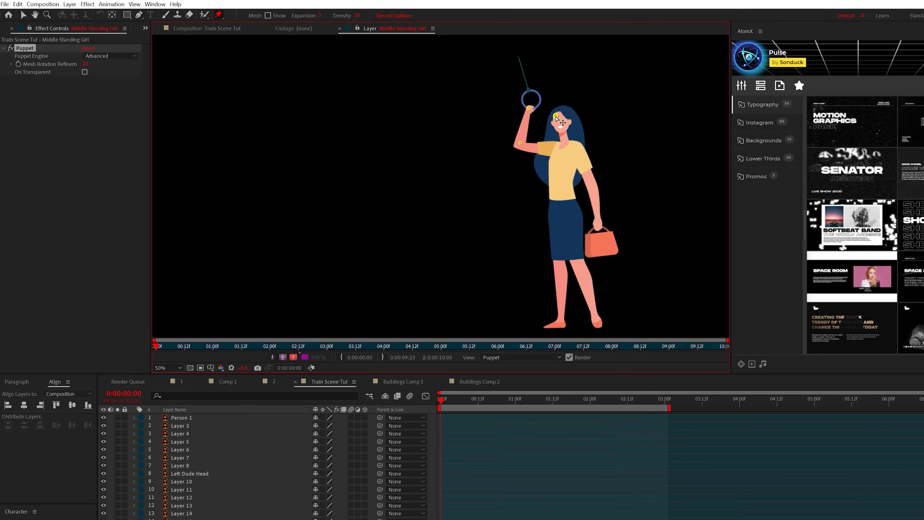
left_click(557, 258)
left_click(577, 259)
left_click(592, 186)
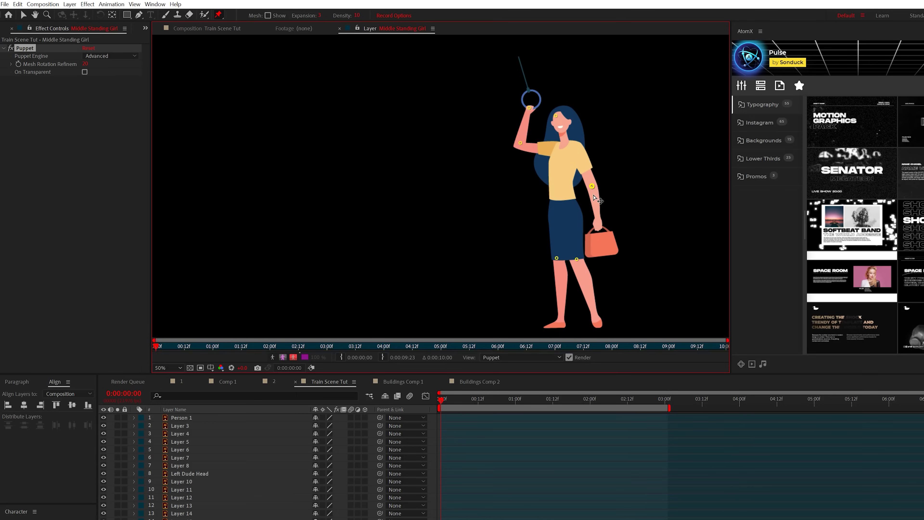
left_click(579, 148)
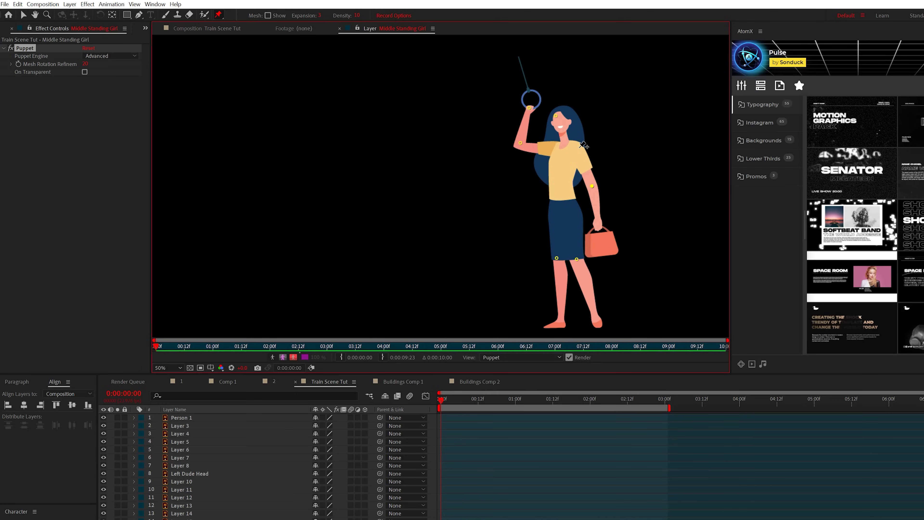
left_click(599, 221)
left_click(560, 195)
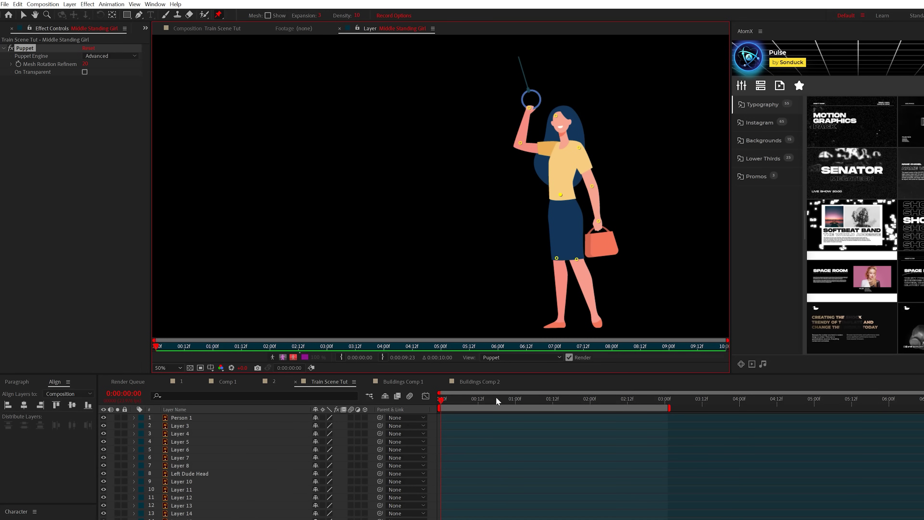
At about 1 second, pull the elbow pin down to bend the raised arm, undoing trial moves.
left_click_drag(497, 401, 516, 402)
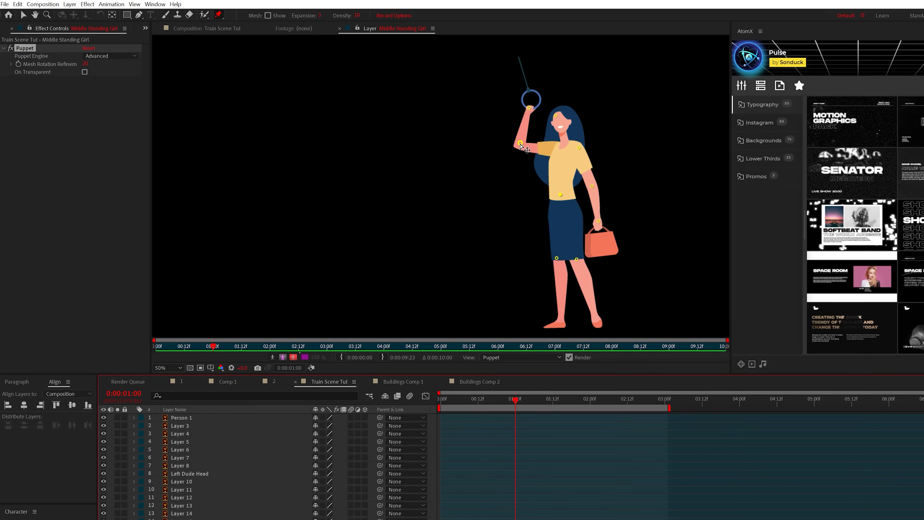
left_click_drag(520, 143, 524, 151)
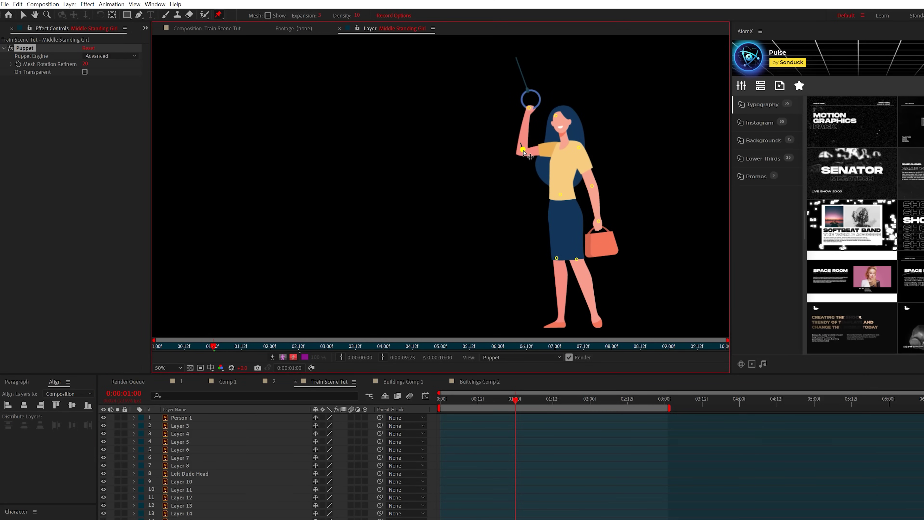
left_click(529, 108)
left_click_drag(530, 108, 539, 121)
key("ctrl+z")
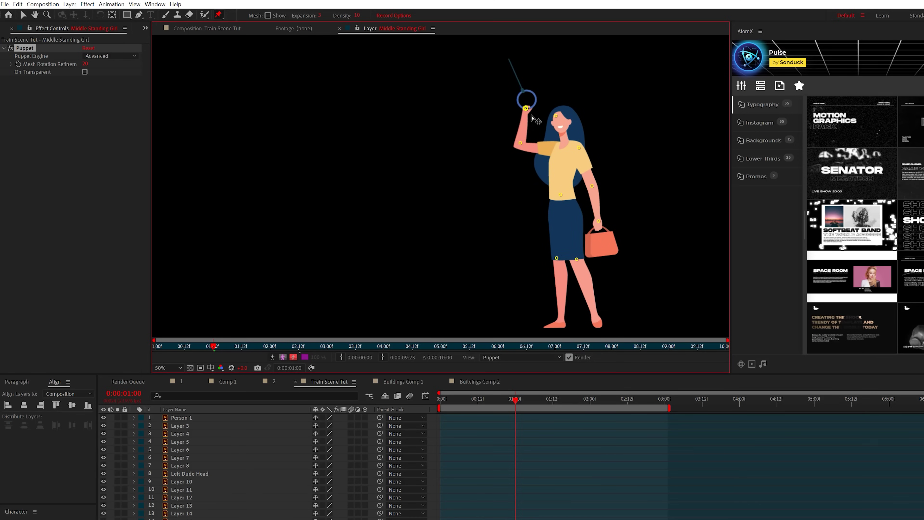
left_click(560, 115)
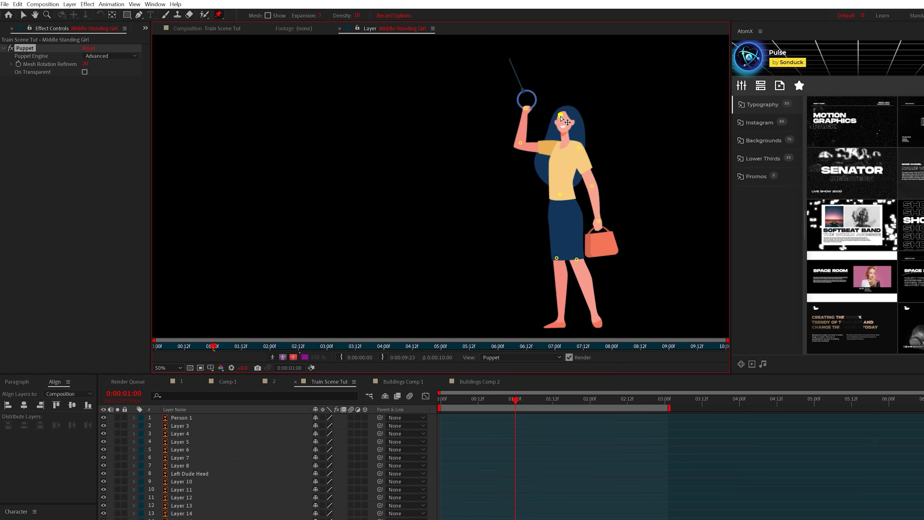
left_click_drag(556, 258, 553, 256)
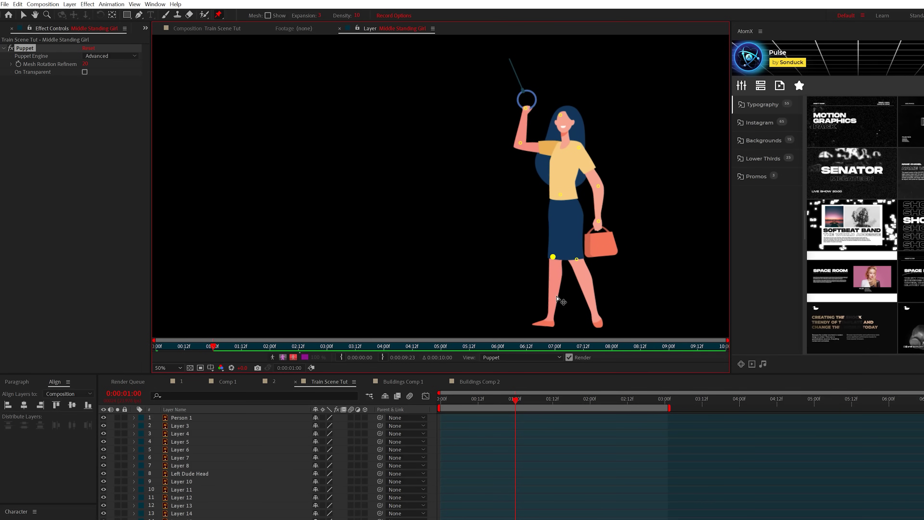
key("ctrl+z")
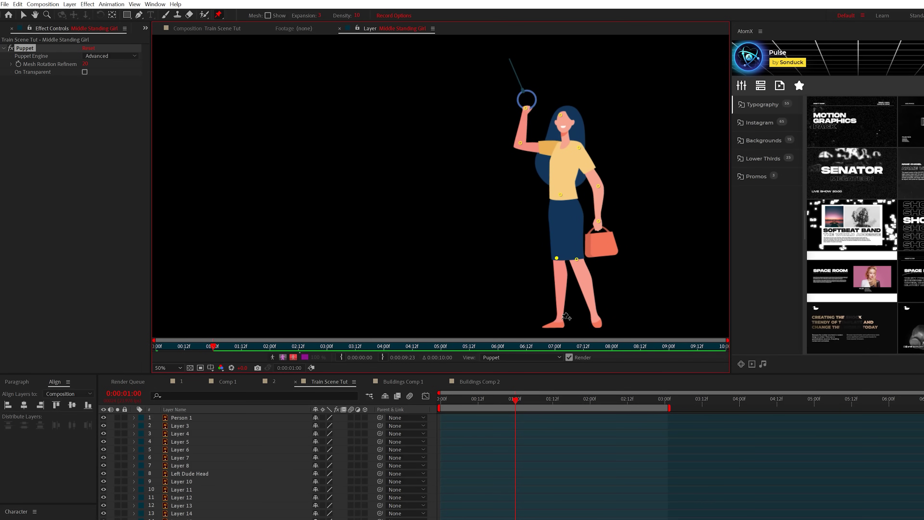
Pin both feet and the right shin, and shift the left knee pin slightly.
left_click(560, 319)
left_click(587, 282)
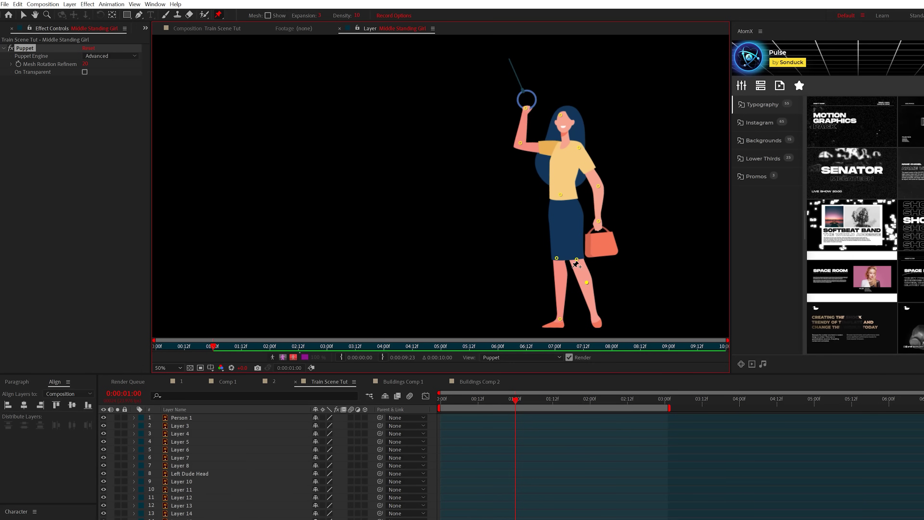
left_click_drag(557, 258, 555, 258)
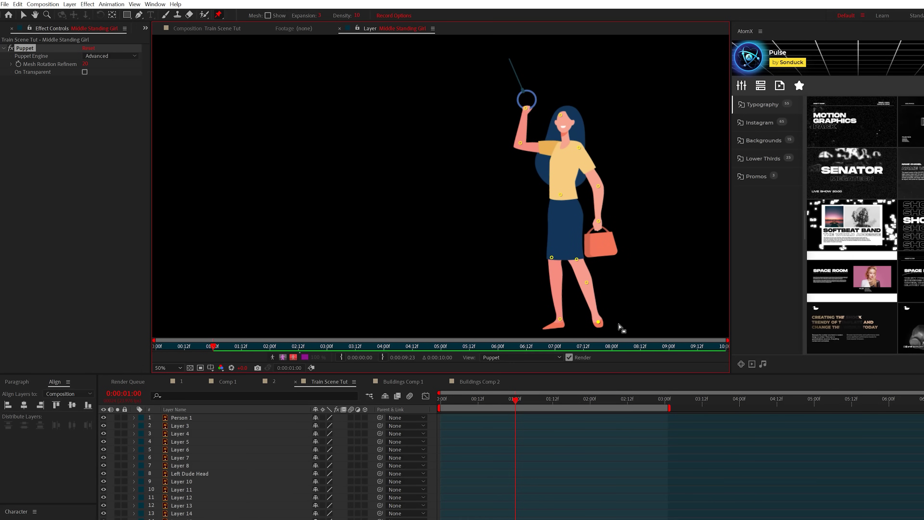
left_click(594, 322)
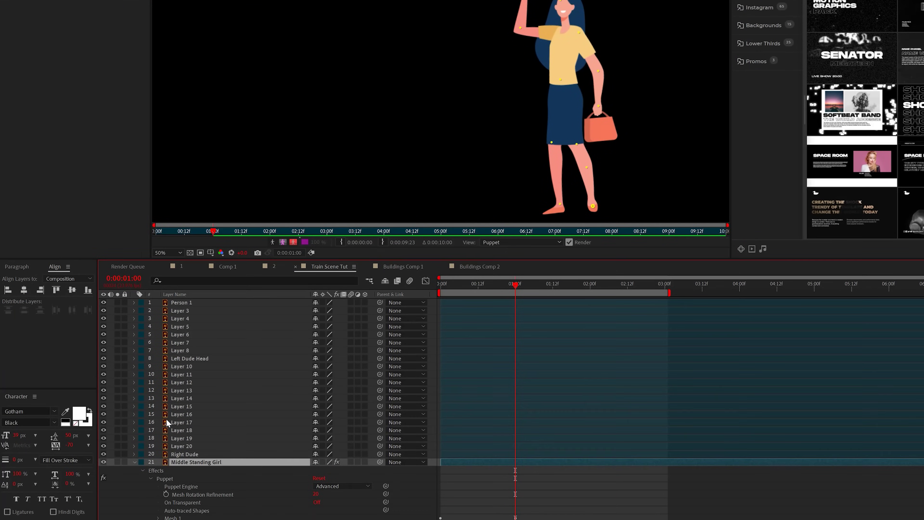
Reveal the puppet pin keyframes and select Puppet Pin 12's two keyframes.
key("u")
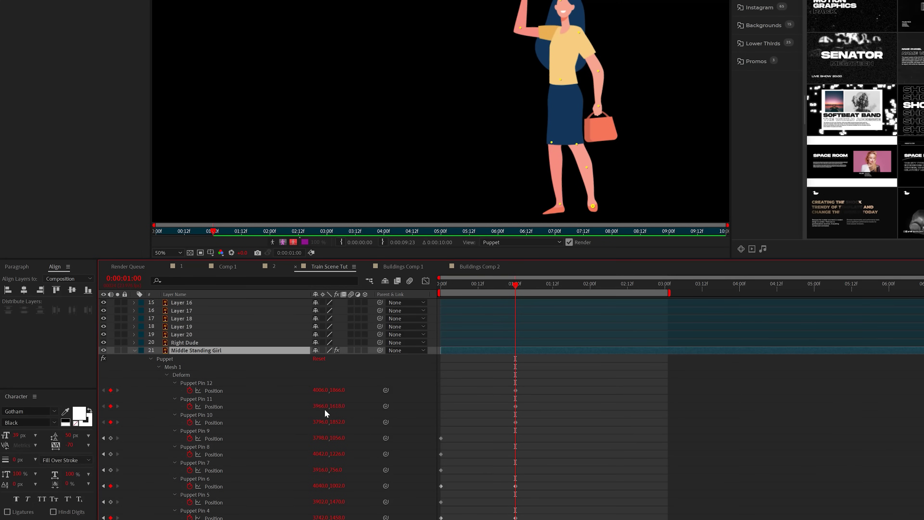
left_click(495, 284)
scroll(482, 419, "down", 3)
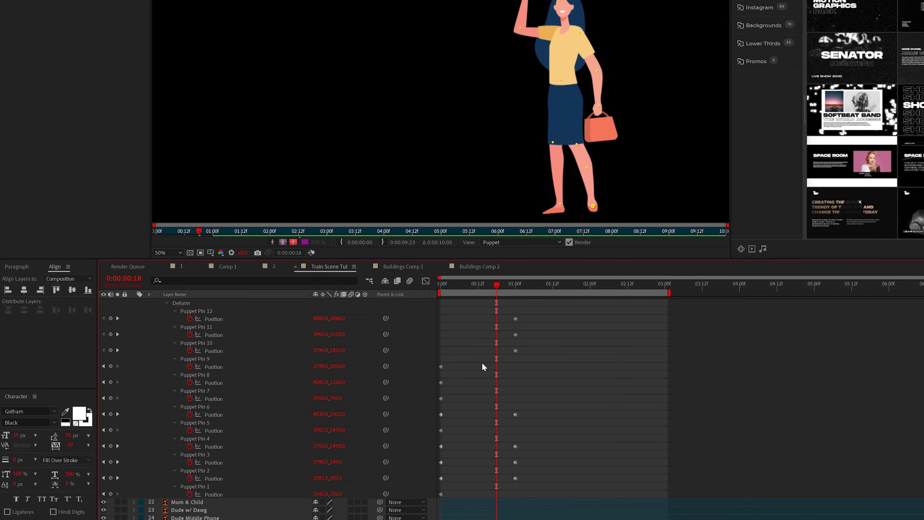
scroll(529, 415, "up", 2)
key("Page_Up")
key("Page_Up")
key("Page_Up")
key("Page_Up")
key("Page_Up")
key("Page_Up")
key("Page_Up")
scroll(525, 409, "down", 2)
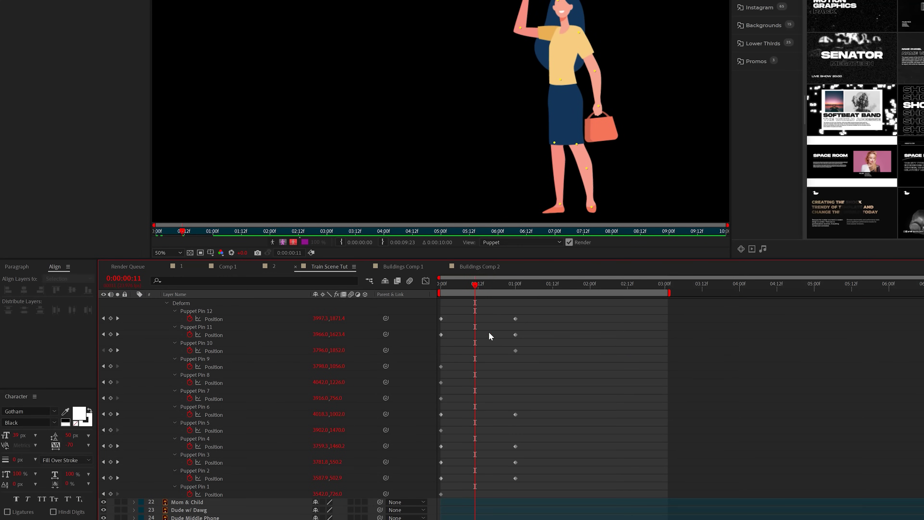
left_click_drag(526, 315, 430, 324)
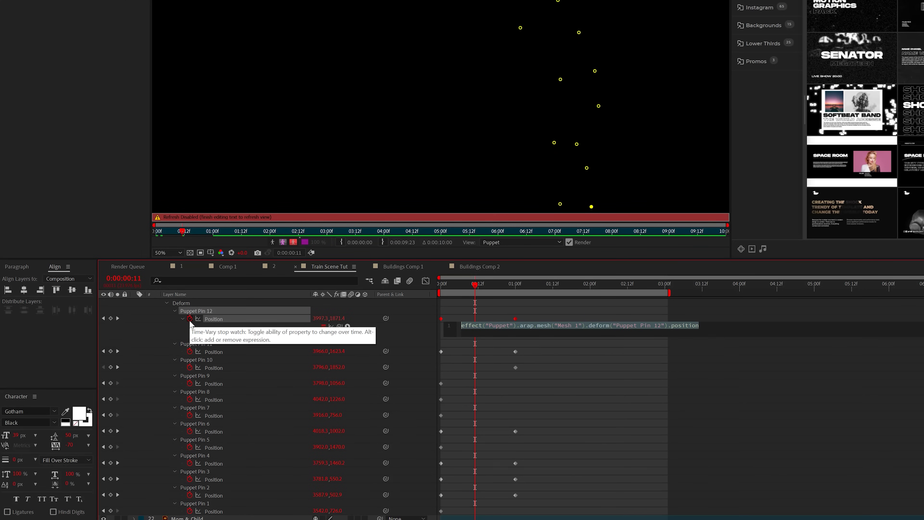
Give Puppet Pin 12's position a loopOut("pingpong") expression and copy it.
type("loopOut")
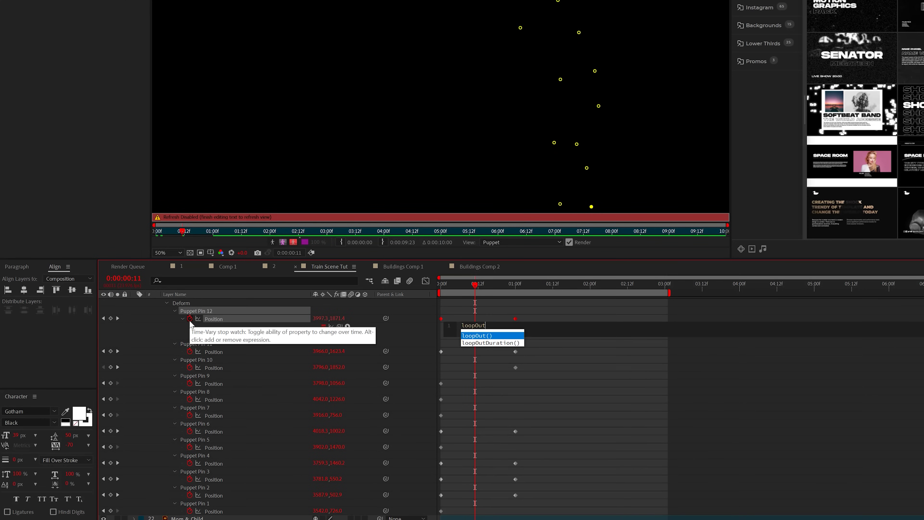
key("Return")
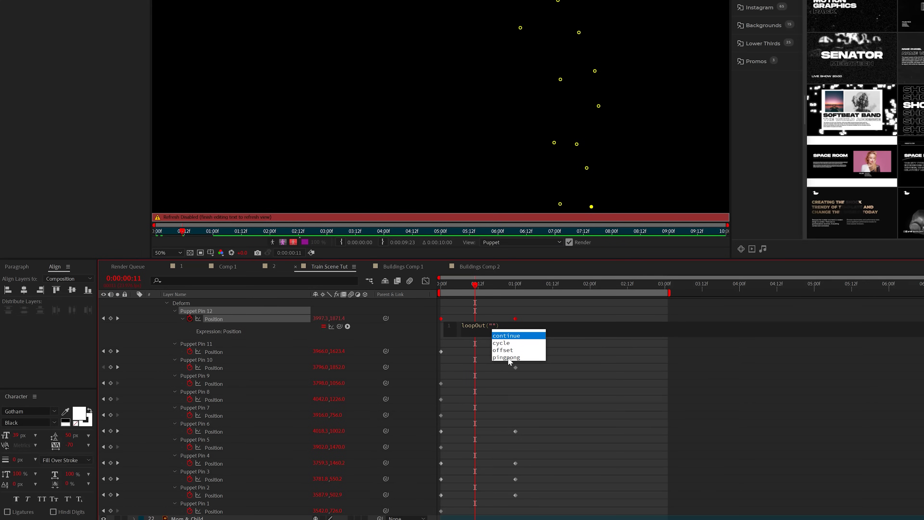
left_click(521, 357)
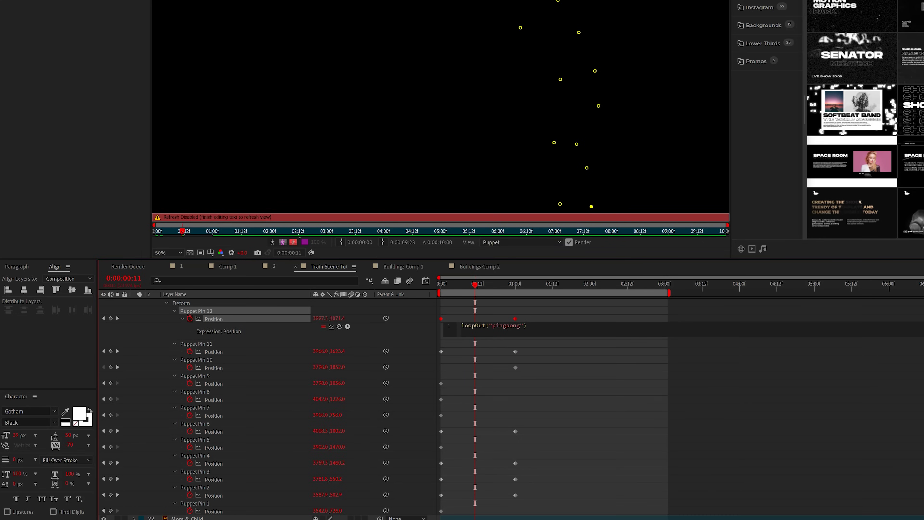
left_click_drag(526, 325, 463, 325)
left_click(445, 336)
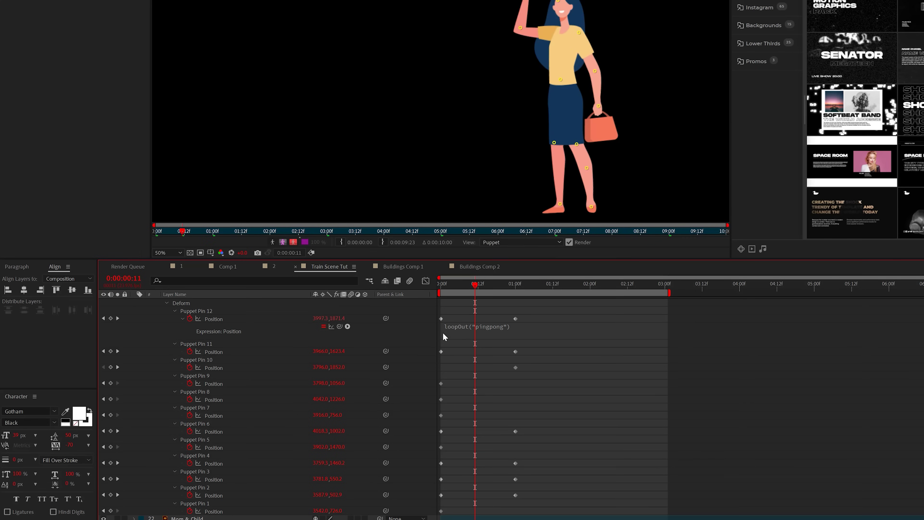
Paste the pingpong loop expression onto Puppet Pins 11 and 6, then select the remaining animated pins.
left_click(190, 351, "alt")
type("loopOut(\"pingpong\")")
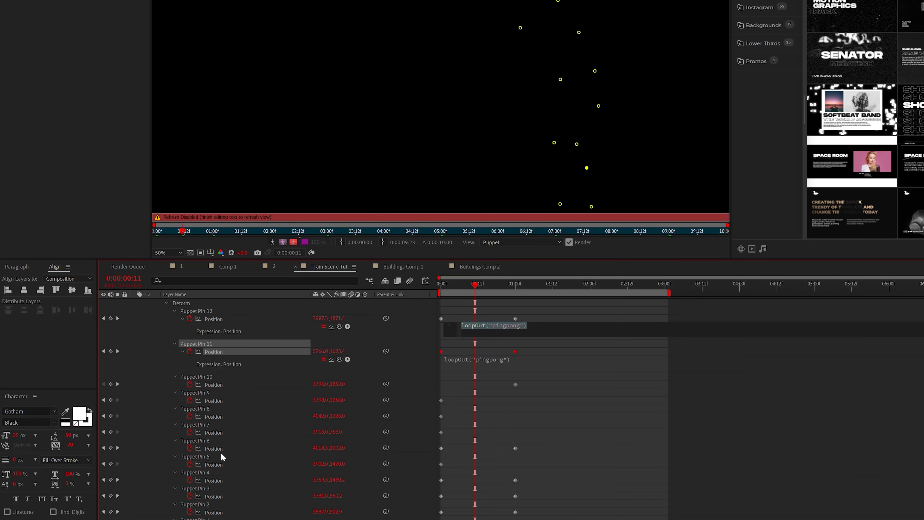
left_click(211, 449)
left_click(190, 448, "alt")
type("loopOut(\"pingpong\")")
key("grave")
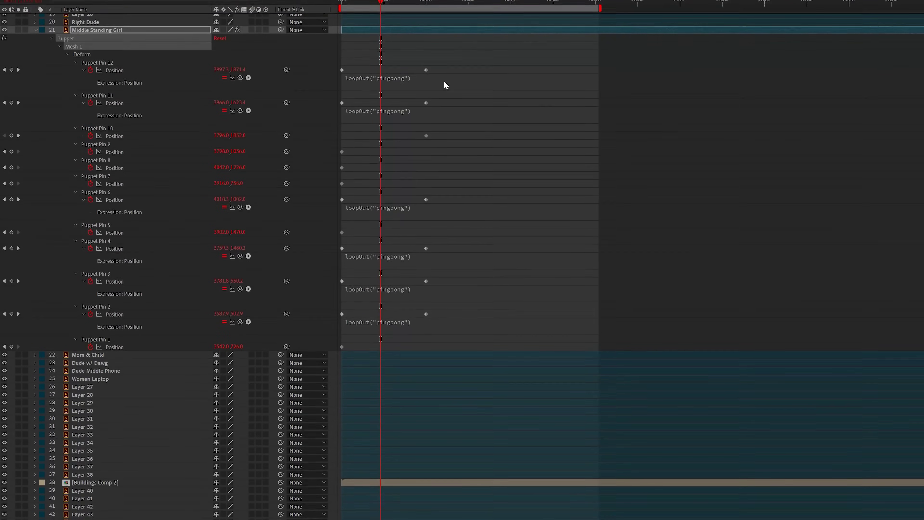
left_click_drag(466, 103, 326, 390)
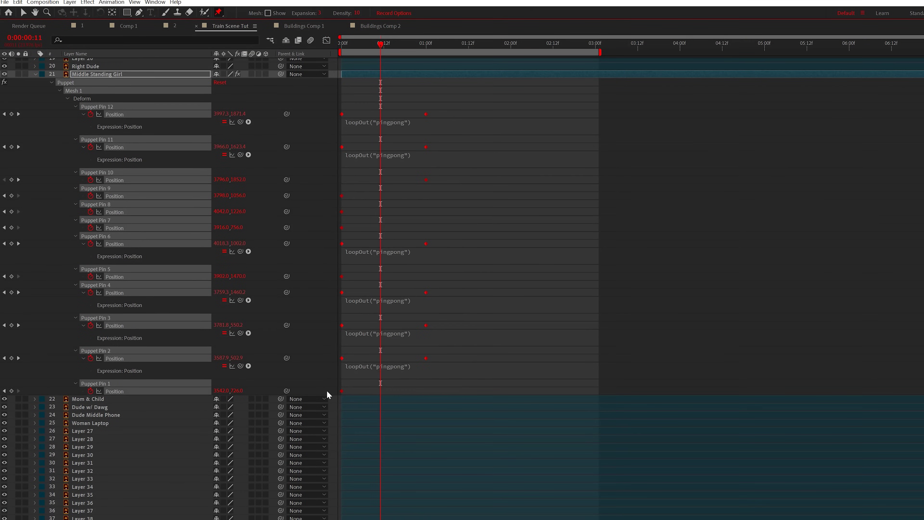
Scrub through the looping puppet animation, then preview the full train scene composition.
key("grave")
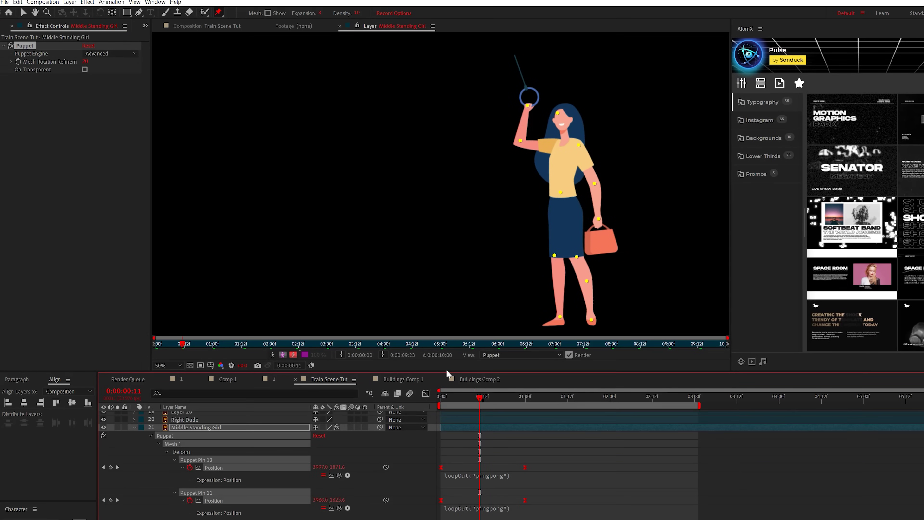
left_click_drag(459, 394, 648, 401)
key("space")
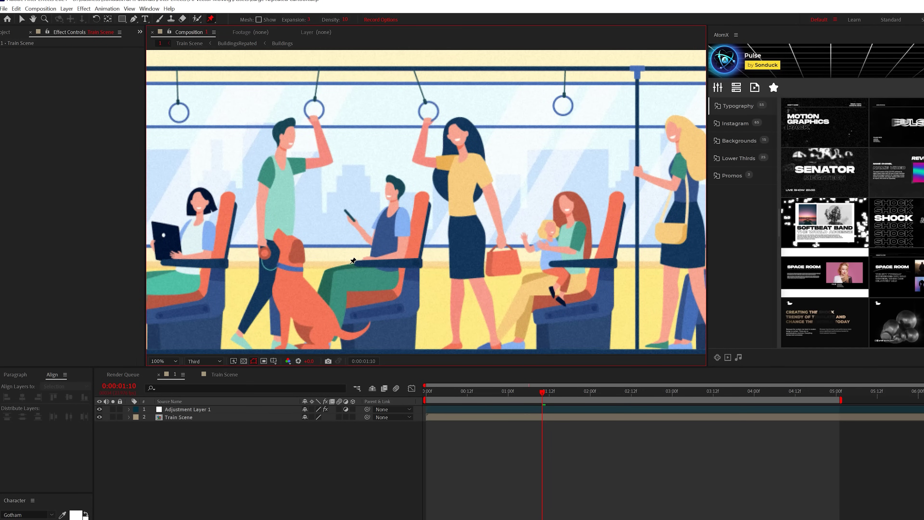
Recolour the train's wall shape from yellow to a saturated red-orange.
key("v")
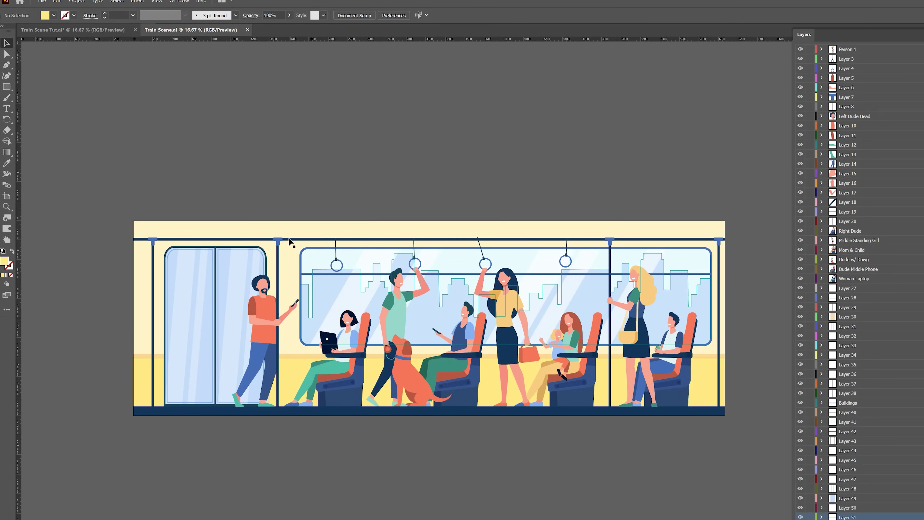
left_click(286, 235)
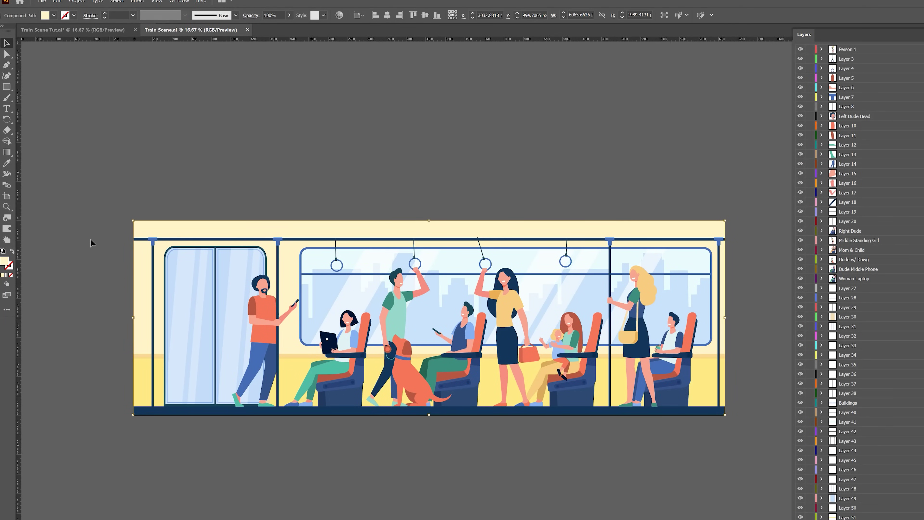
double_click(6, 262)
left_click_drag(619, 397, 620, 410)
left_click_drag(579, 310, 584, 292)
left_click(689, 300)
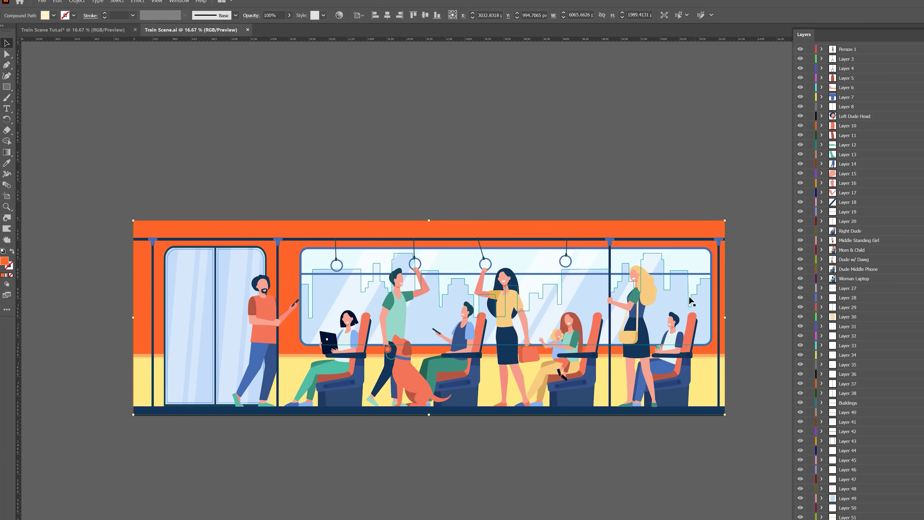
Make the floor rectangle a strong blue and save Train Scene.ai.
left_click(144, 382)
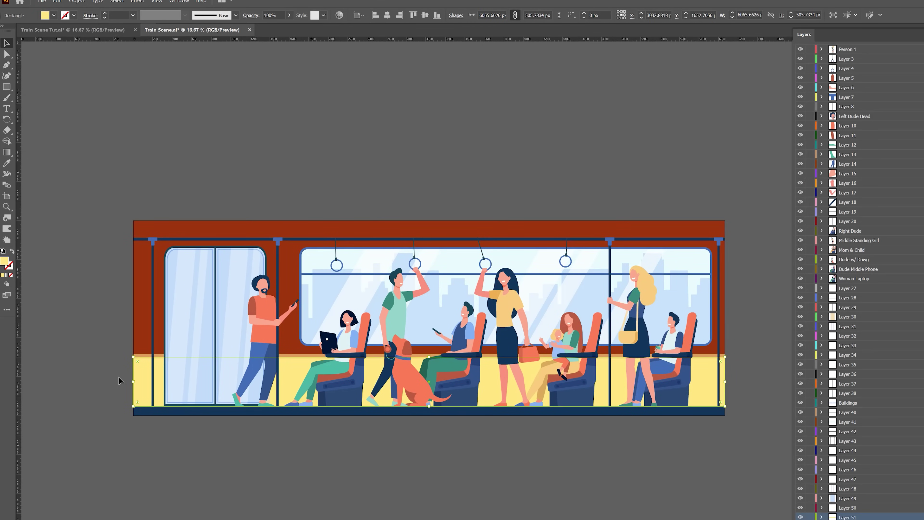
double_click(5, 263)
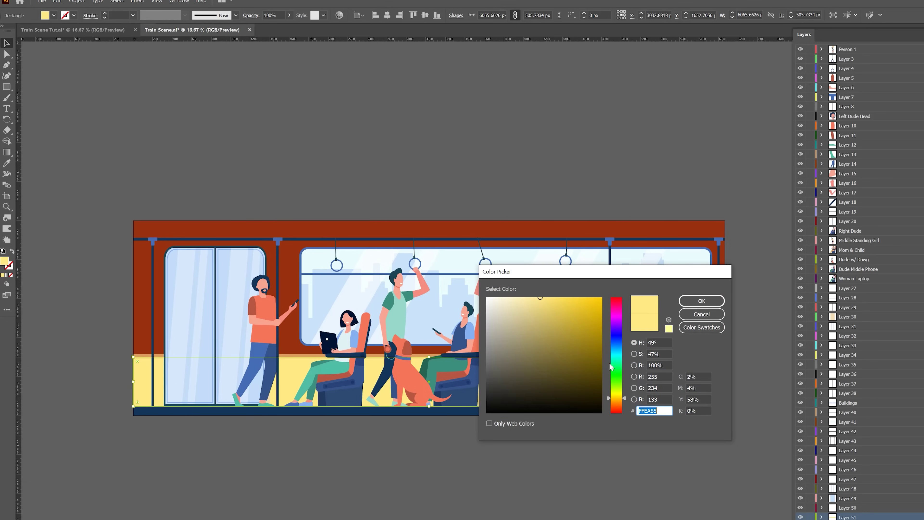
left_click_drag(623, 398, 621, 346)
left_click_drag(579, 321, 611, 325)
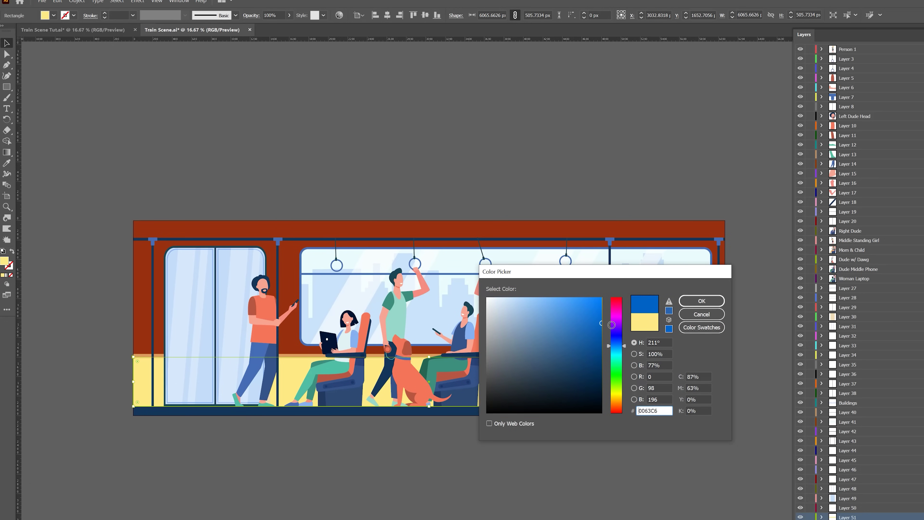
key("Return")
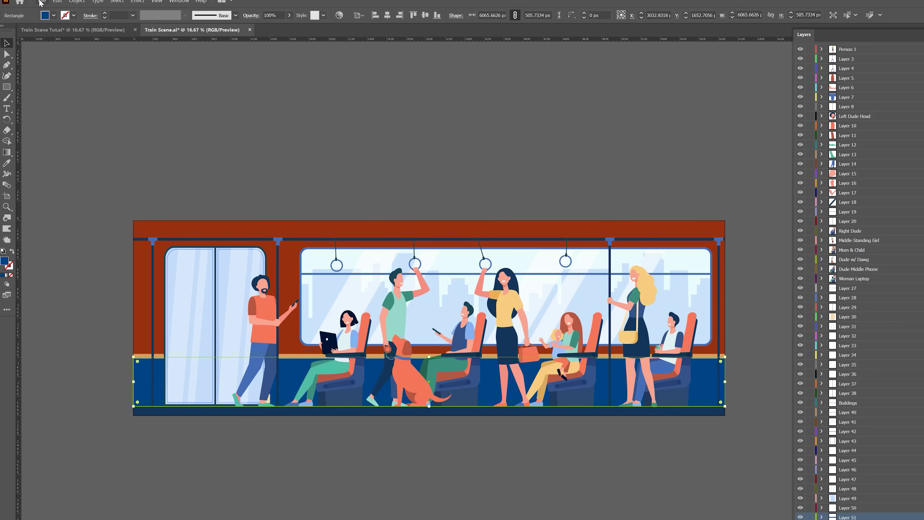
left_click(41, 3)
left_click(49, 67)
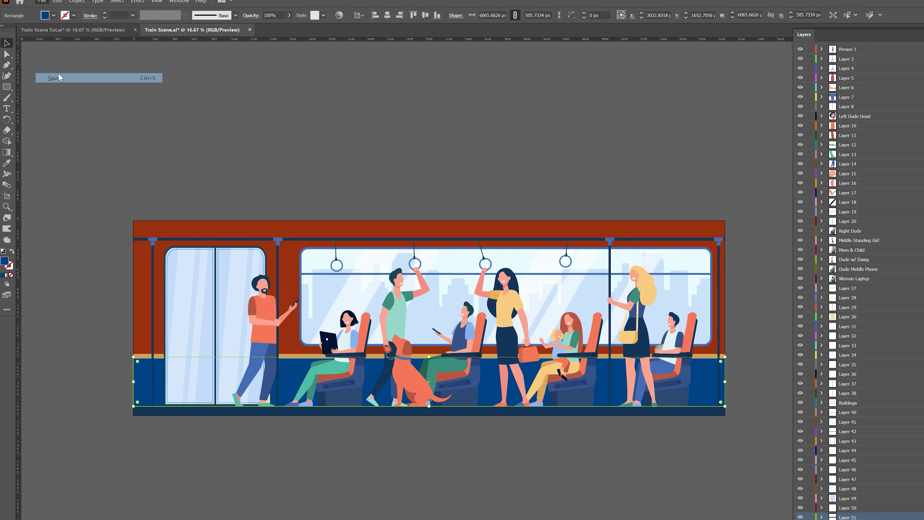
Back in After Effects, set a Position keyframe on the Train Scene layer at 0 seconds.
key("alt+Tab")
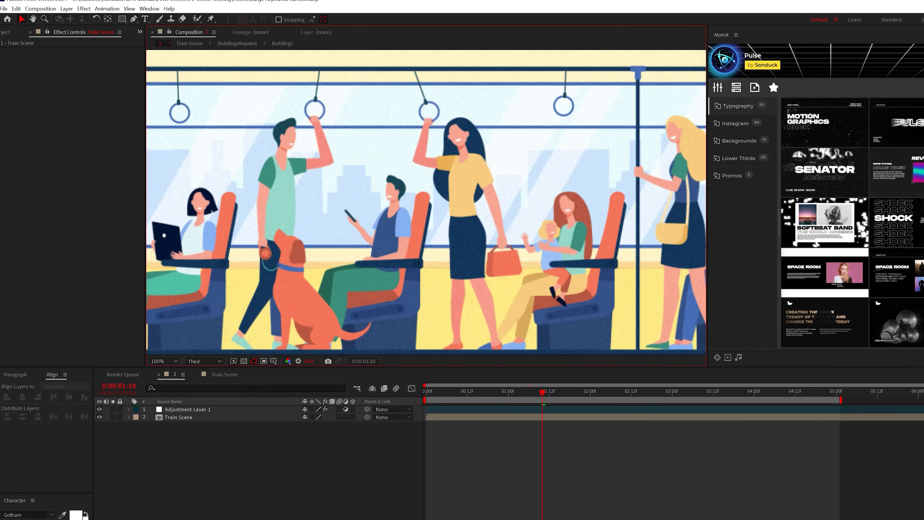
scroll(363, 283, "down", 2)
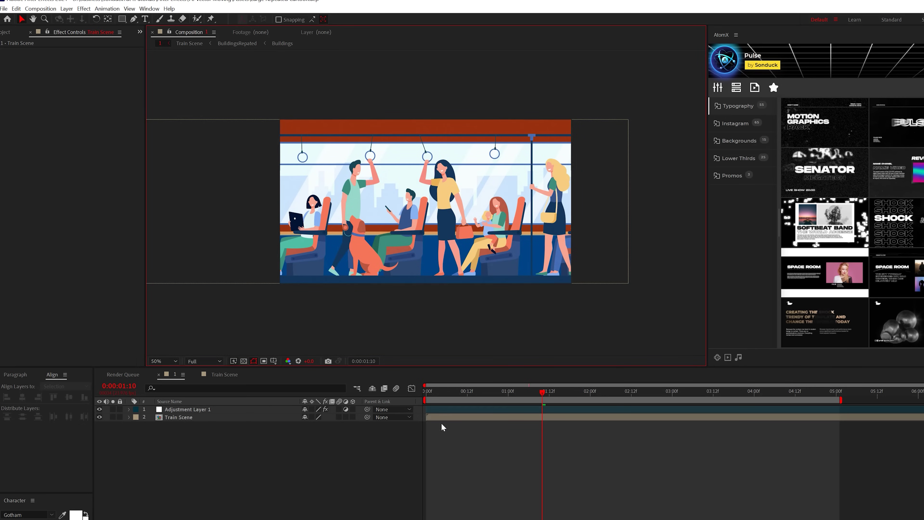
left_click_drag(436, 390, 404, 392)
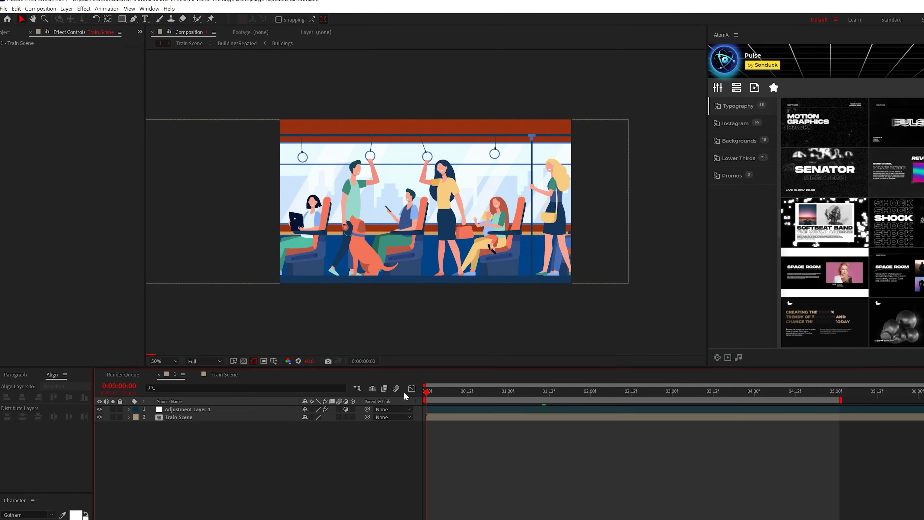
left_click(187, 418)
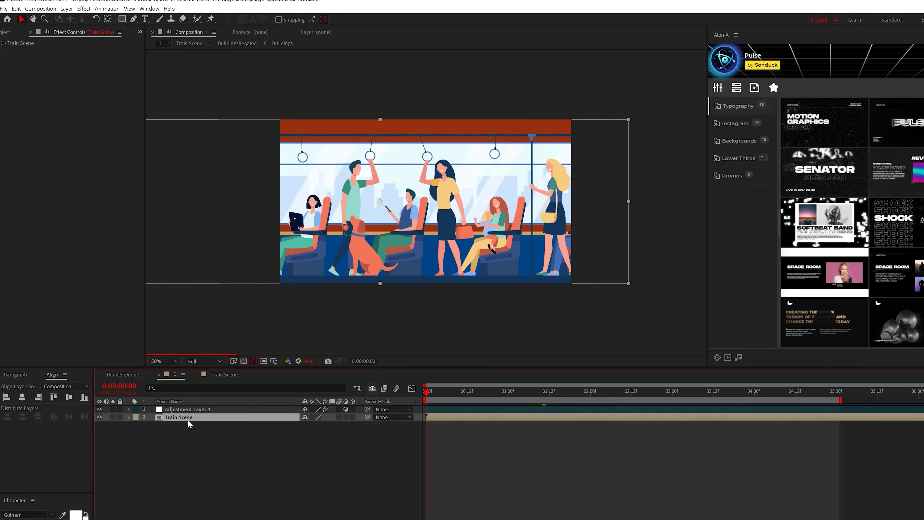
key("p")
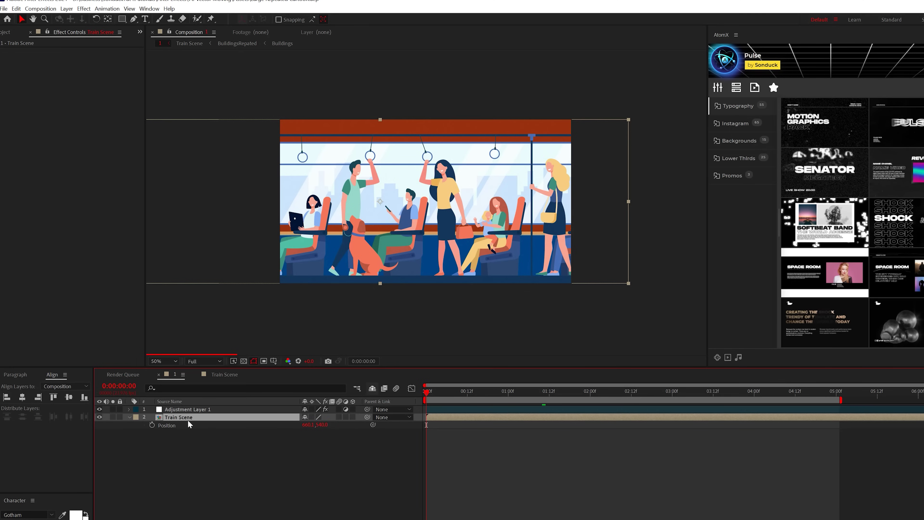
left_click(152, 426)
At 5 seconds move Train Scene to X 908.1, and enable layer and composition motion blur.
left_click(835, 392)
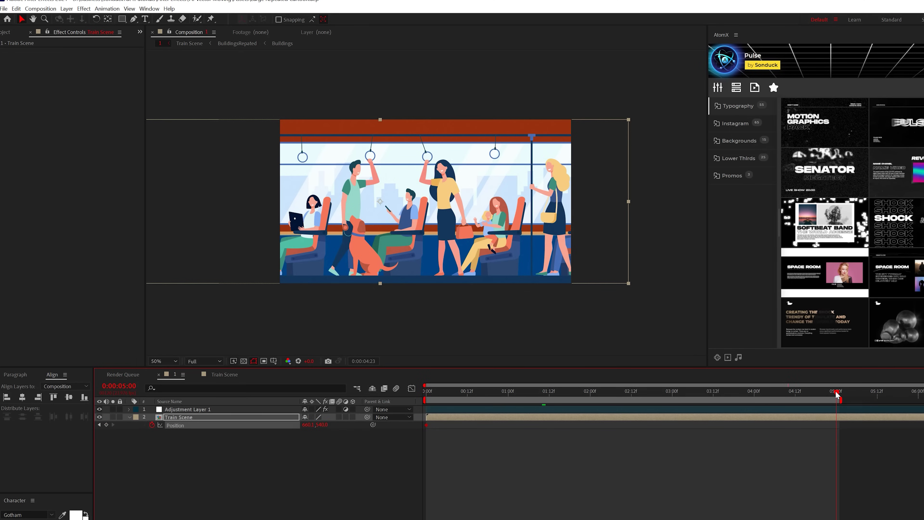
left_click_drag(305, 430, 476, 439)
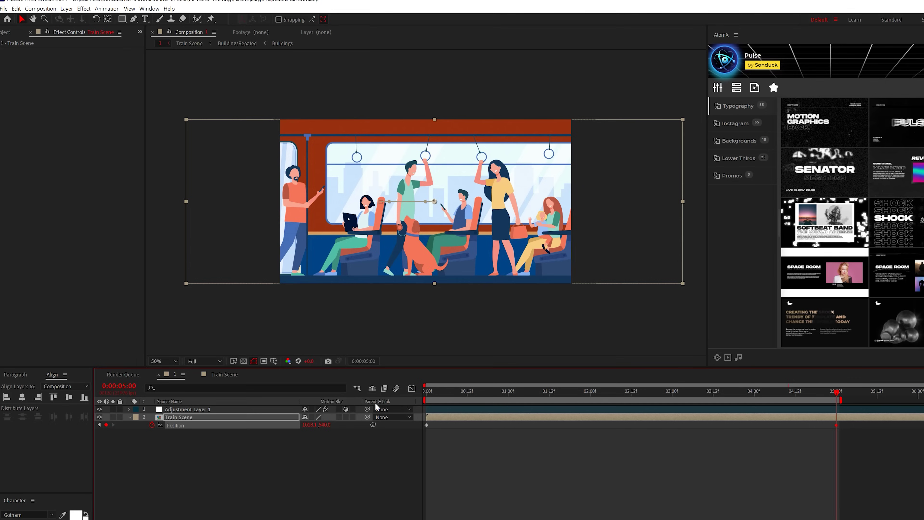
left_click(340, 417)
left_click(396, 388)
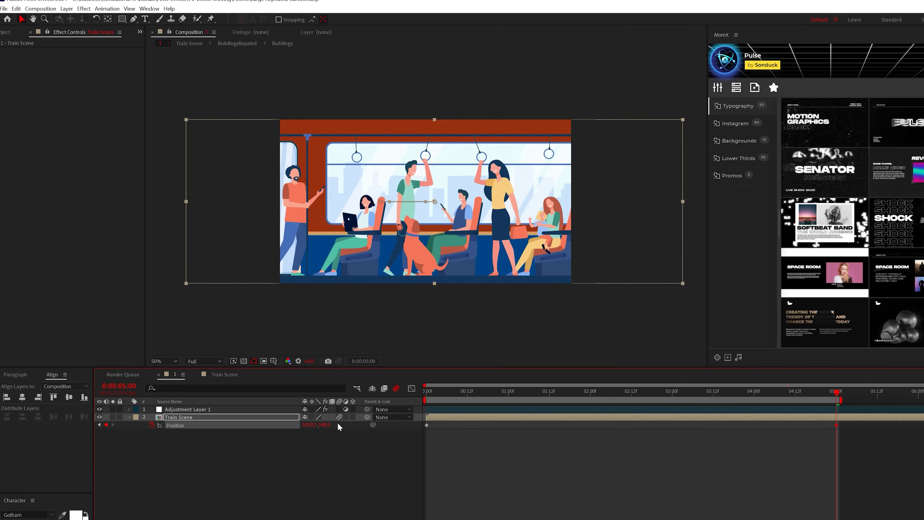